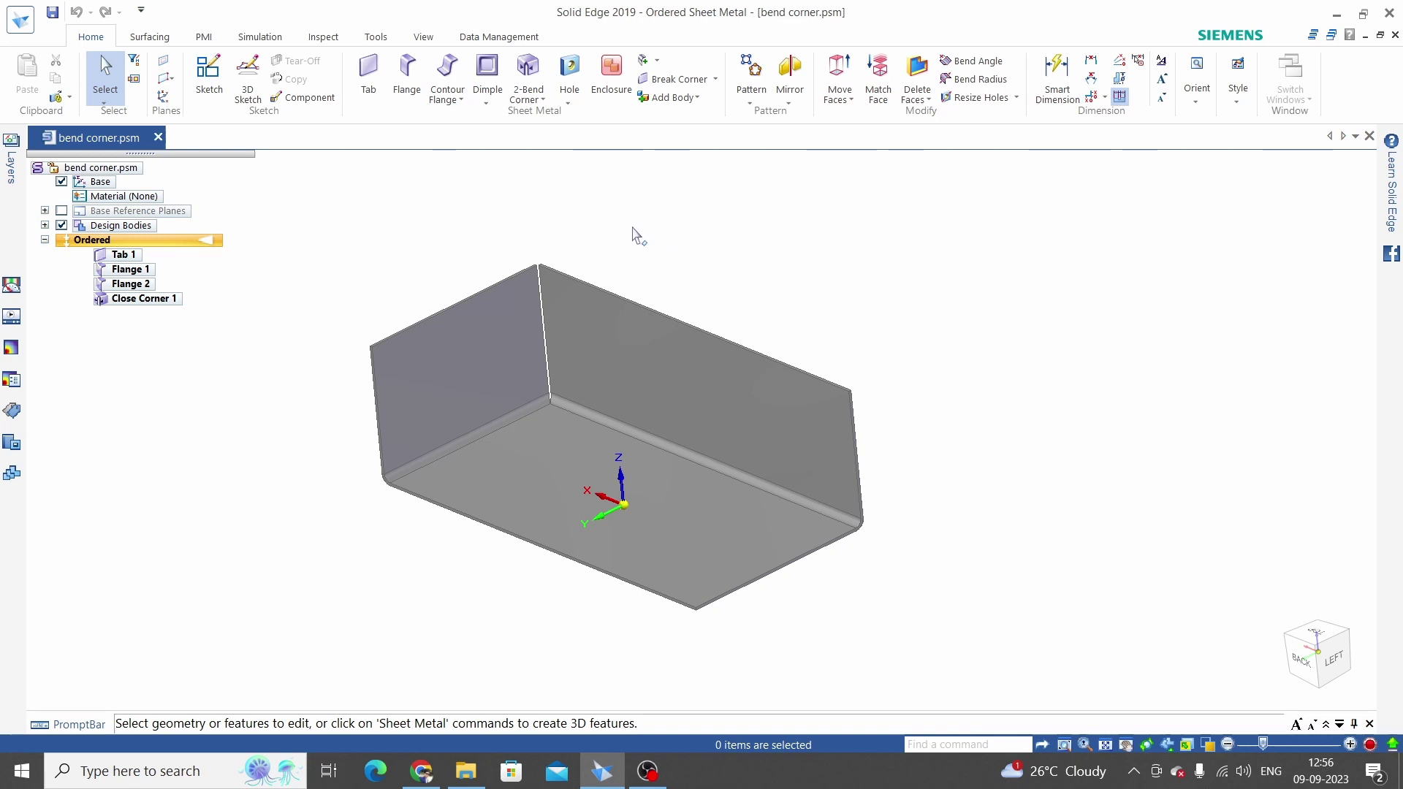
Start a Gusset from the Dimple dropdown on the Home tab
{"action": "left_click", "coordinate": [488, 103]}
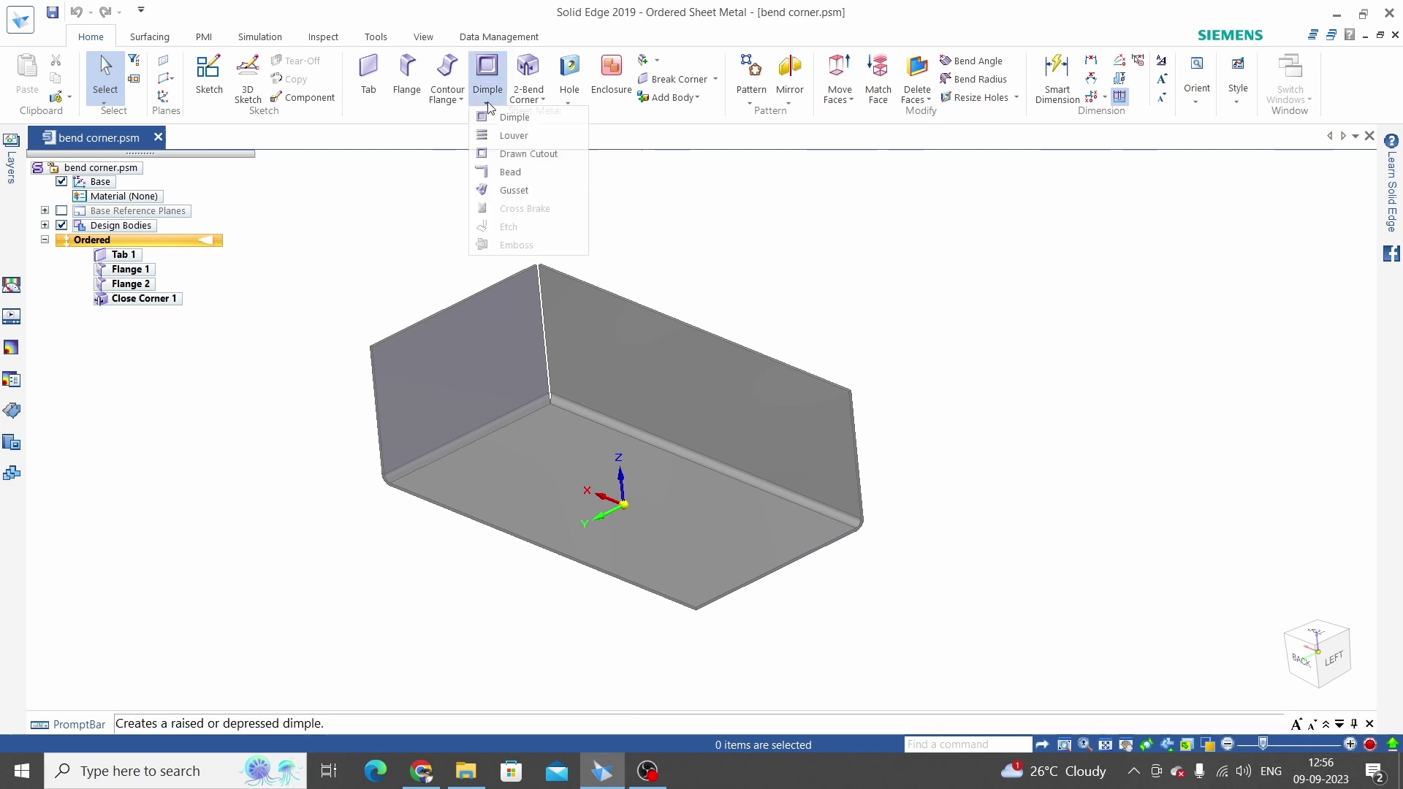
Place Gusset 1 on the floor-to-back-wall bend with distance 25, then inspect it
{"action": "left_click", "coordinate": [511, 192]}
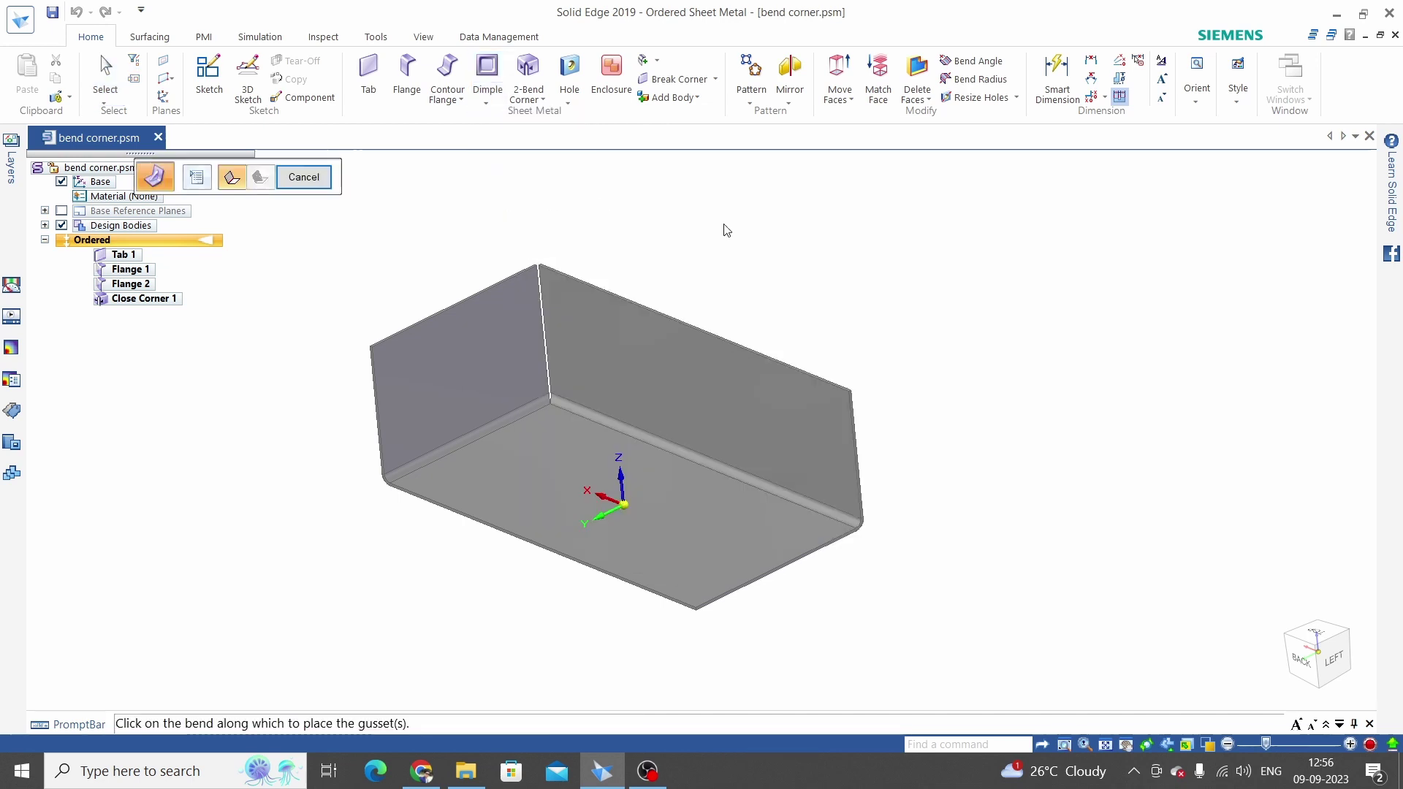
{"action": "left_click", "coordinate": [616, 421]}
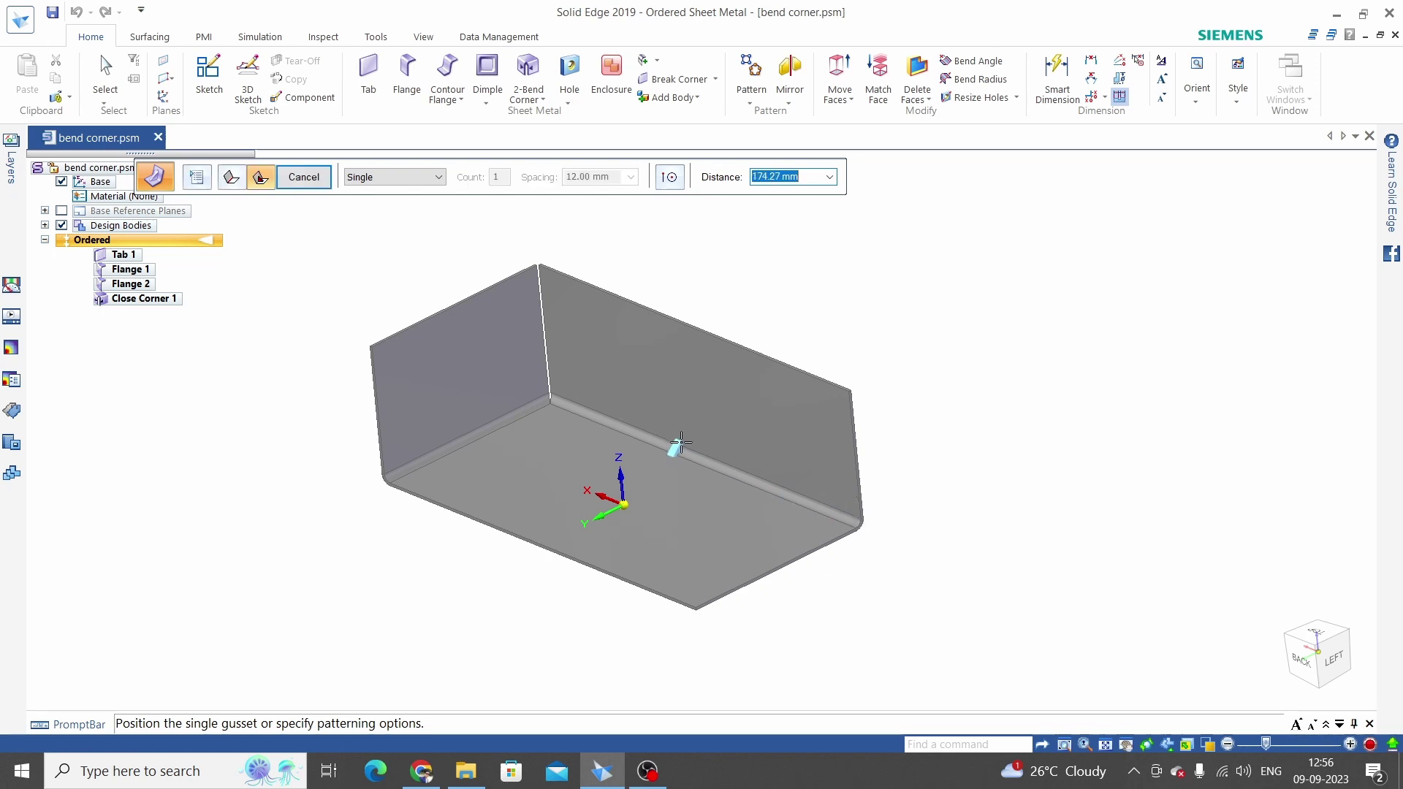
{"action": "type", "text": "25"}
{"action": "key", "text": "Return"}
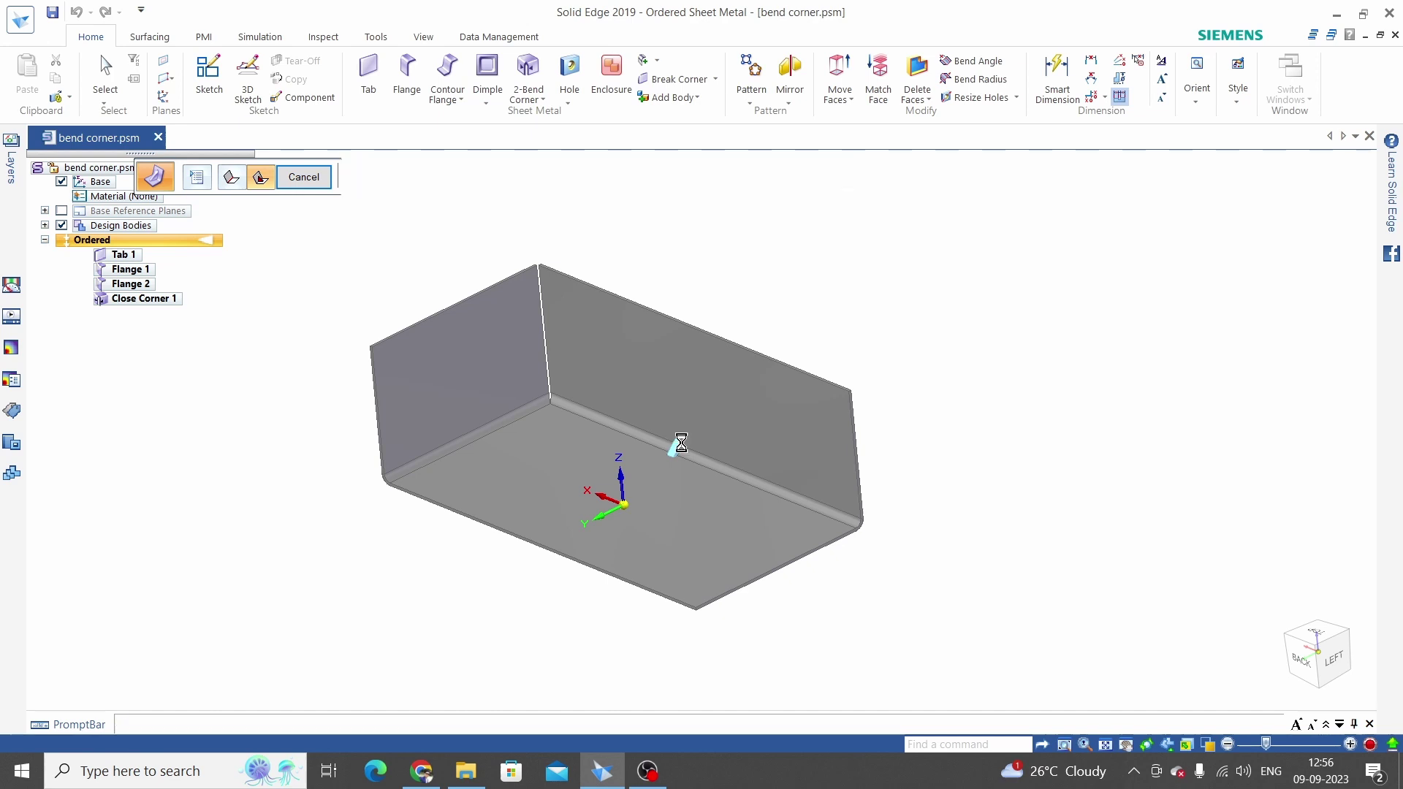
{"action": "mouse_move", "coordinate": [766, 485]}
{"action": "middle_mouse_down"}
{"action": "mouse_move", "coordinate": [889, 483]}
{"action": "mouse_move", "coordinate": [856, 499]}
{"action": "middle_mouse_up"}
{"action": "scroll", "coordinate": [580, 398], "scroll_direction": "up", "scroll_amount": 2}
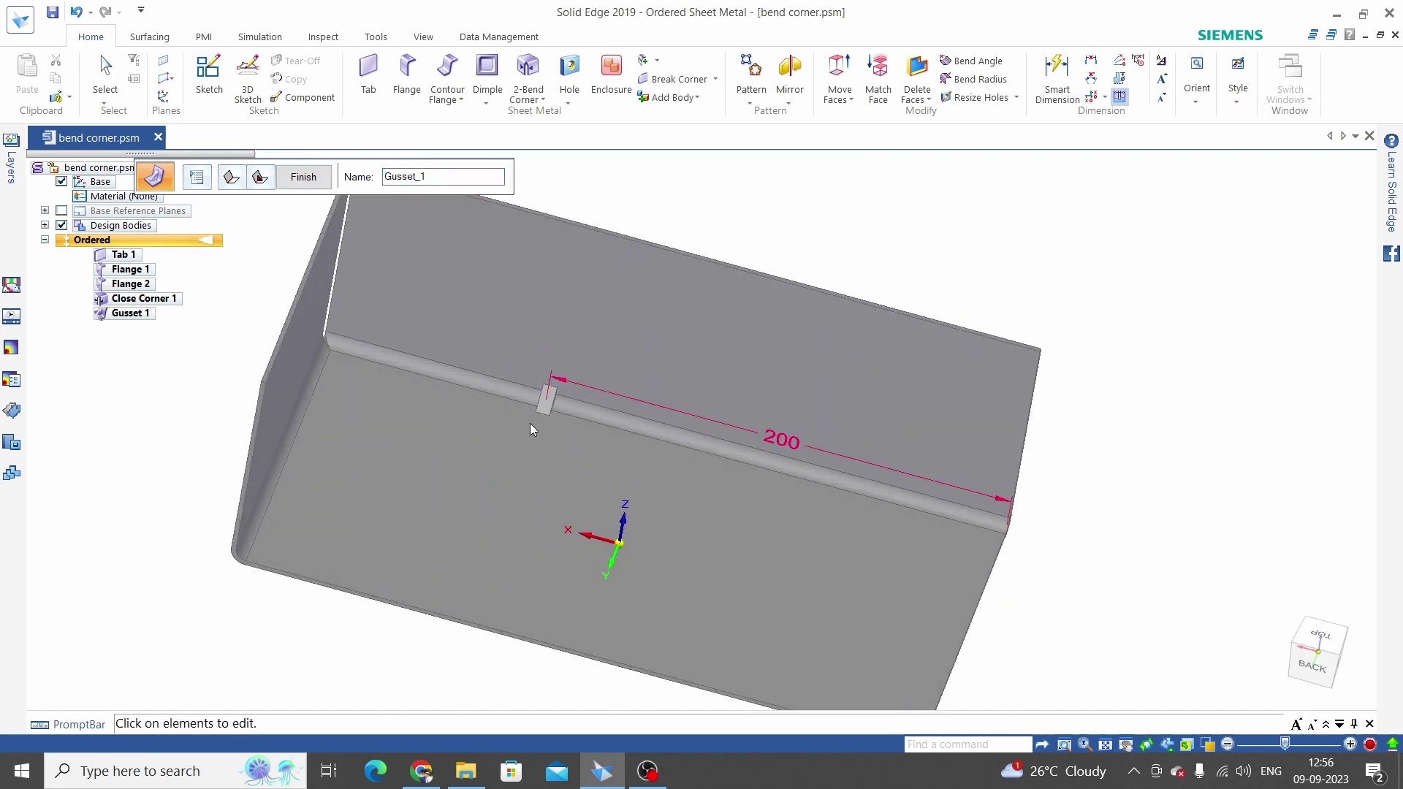
{"action": "scroll", "coordinate": [545, 401], "scroll_direction": "down", "scroll_amount": 2}
{"action": "scroll", "coordinate": [636, 470], "scroll_direction": "up", "scroll_amount": 2}
{"action": "scroll", "coordinate": [647, 421], "scroll_direction": "down", "scroll_amount": 3}
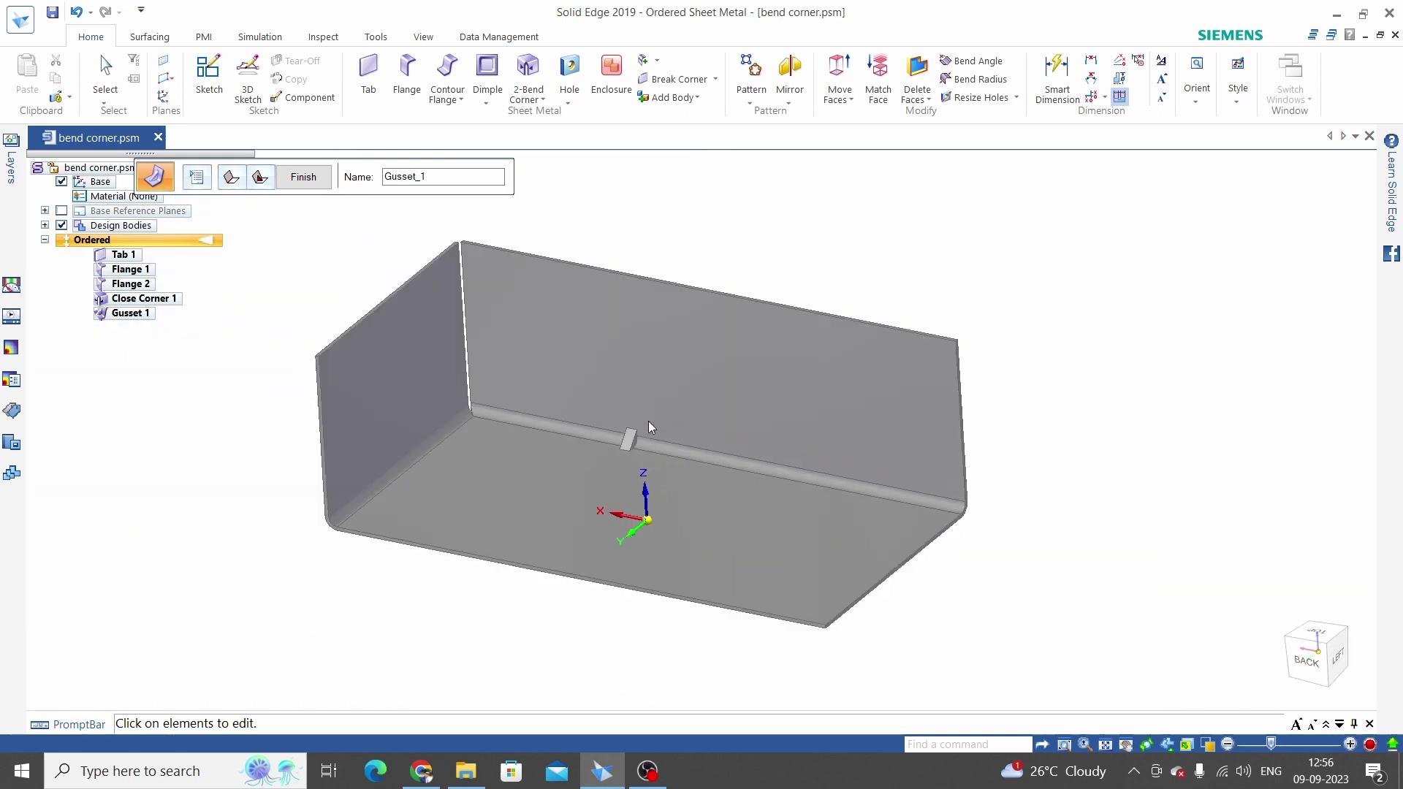
{"action": "scroll", "coordinate": [647, 421], "scroll_direction": "down", "scroll_amount": 1}
{"action": "scroll", "coordinate": [647, 420], "scroll_direction": "up", "scroll_amount": 2}
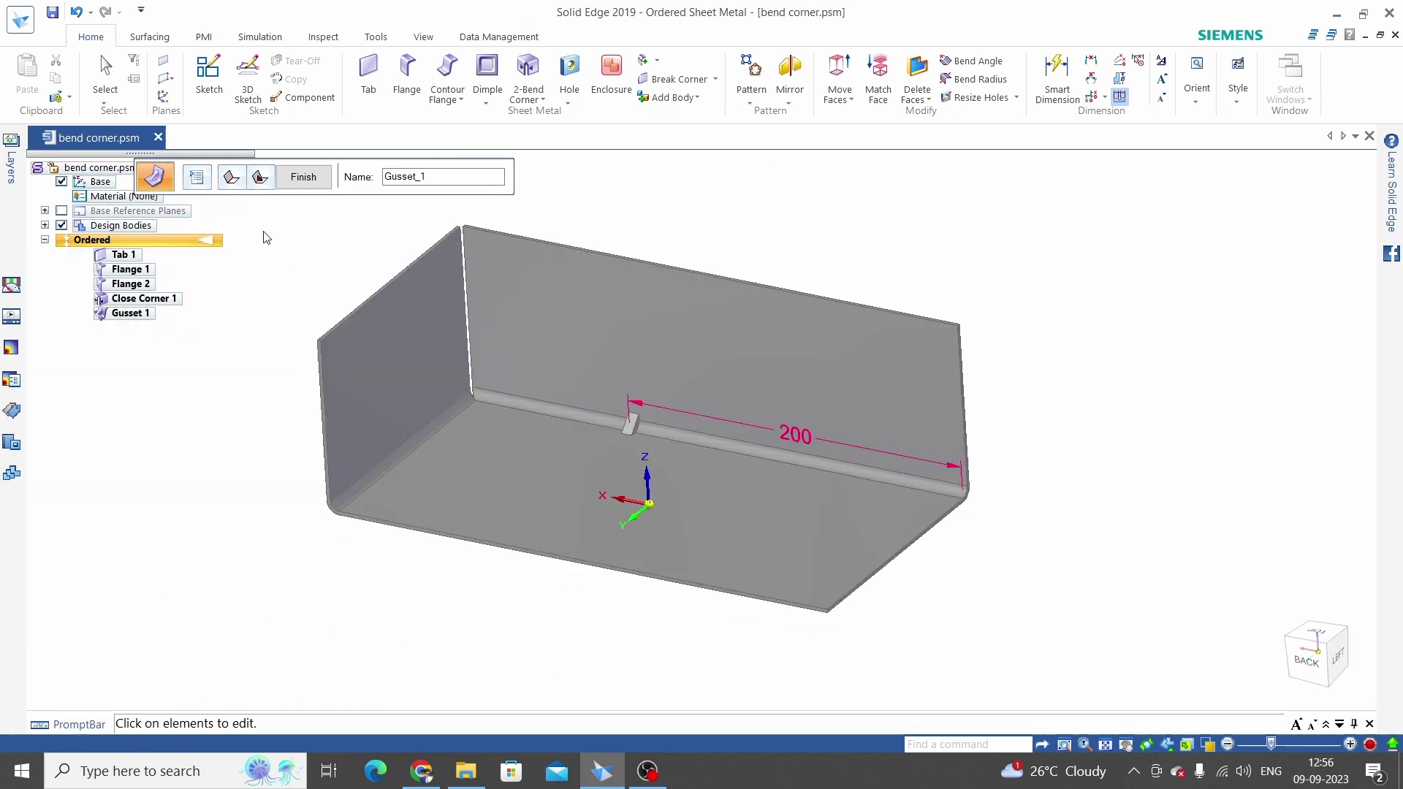
Set the square gusset's depth to 50 mm and width to 25 mm
{"action": "left_click", "coordinate": [197, 177]}
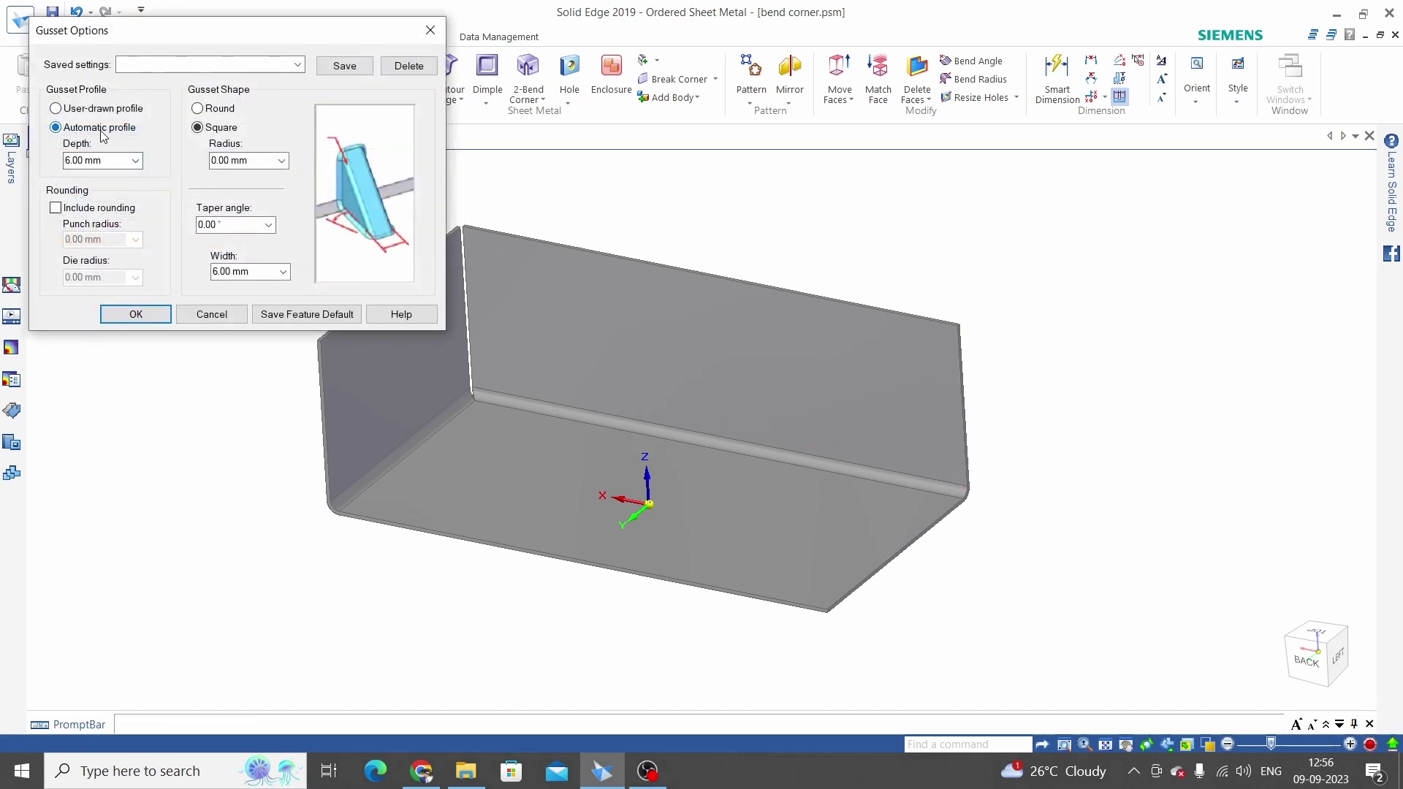
{"action": "left_click", "coordinate": [84, 160]}
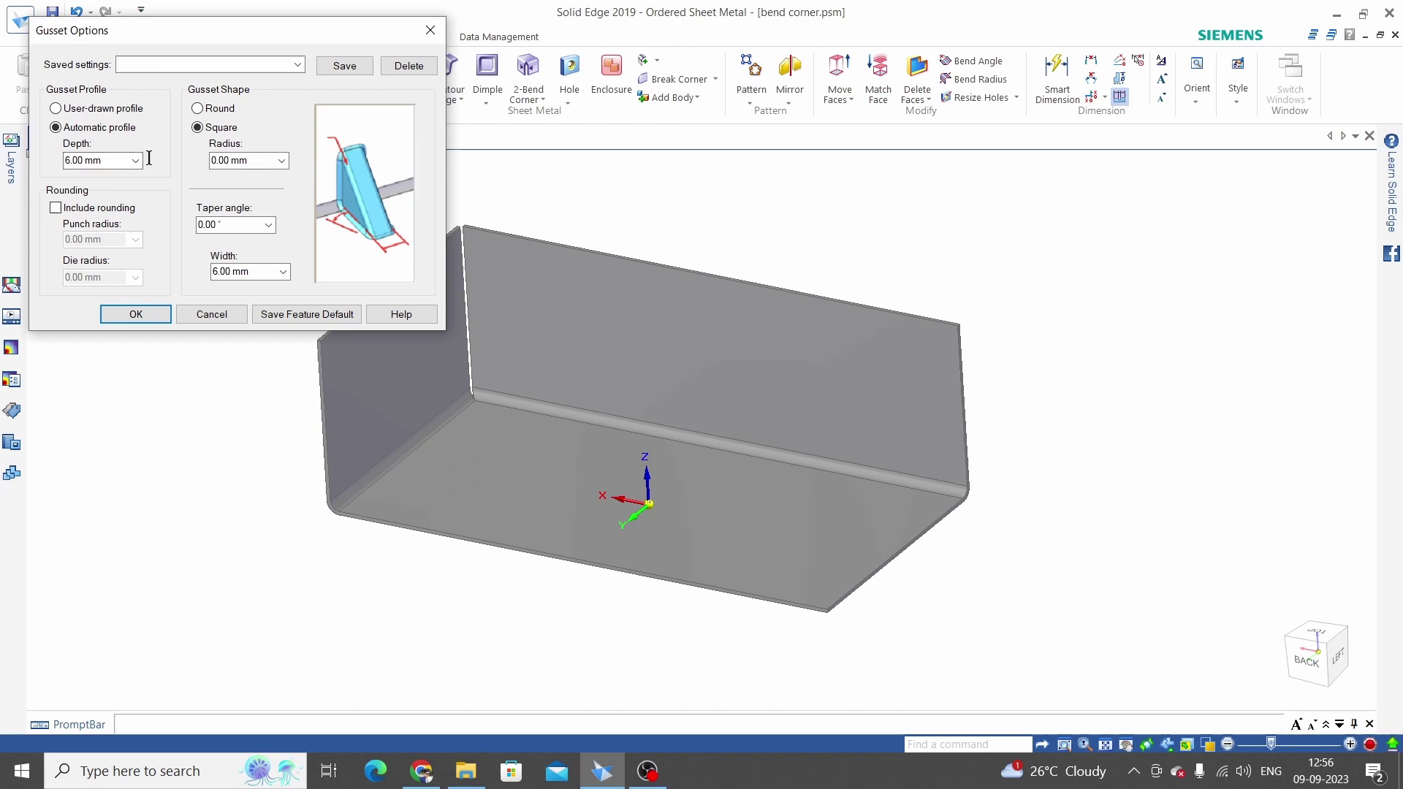
{"action": "left_click_drag", "start_coordinate": [64, 160], "coordinate": [116, 160]}
{"action": "type", "text": "50"}
{"action": "double_click", "coordinate": [260, 271]}
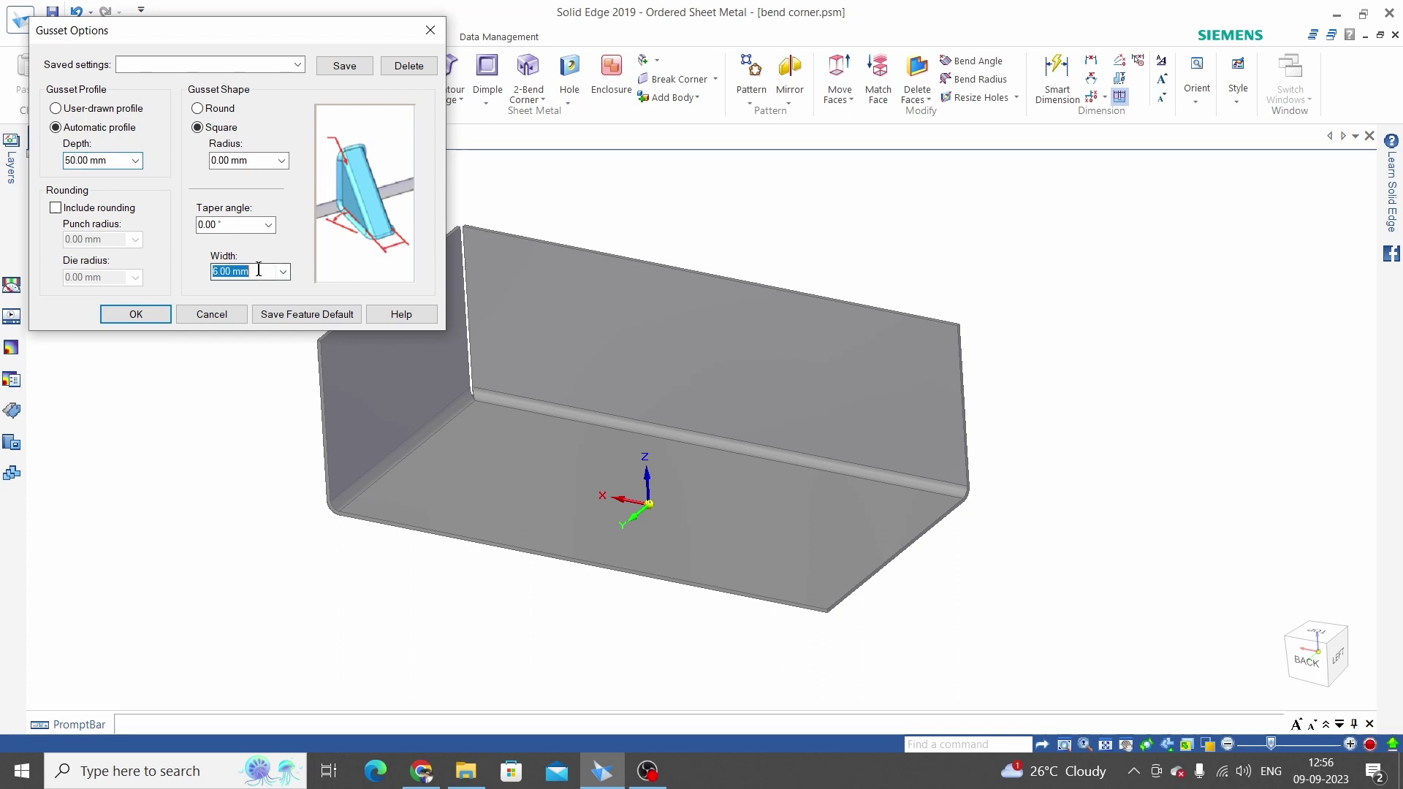
{"action": "type", "text": "25"}
{"action": "left_click", "coordinate": [162, 314]}
{"action": "mouse_move", "coordinate": [457, 387]}
{"action": "middle_mouse_down"}
{"action": "mouse_move", "coordinate": [686, 421]}
{"action": "mouse_move", "coordinate": [642, 406]}
{"action": "middle_mouse_up"}
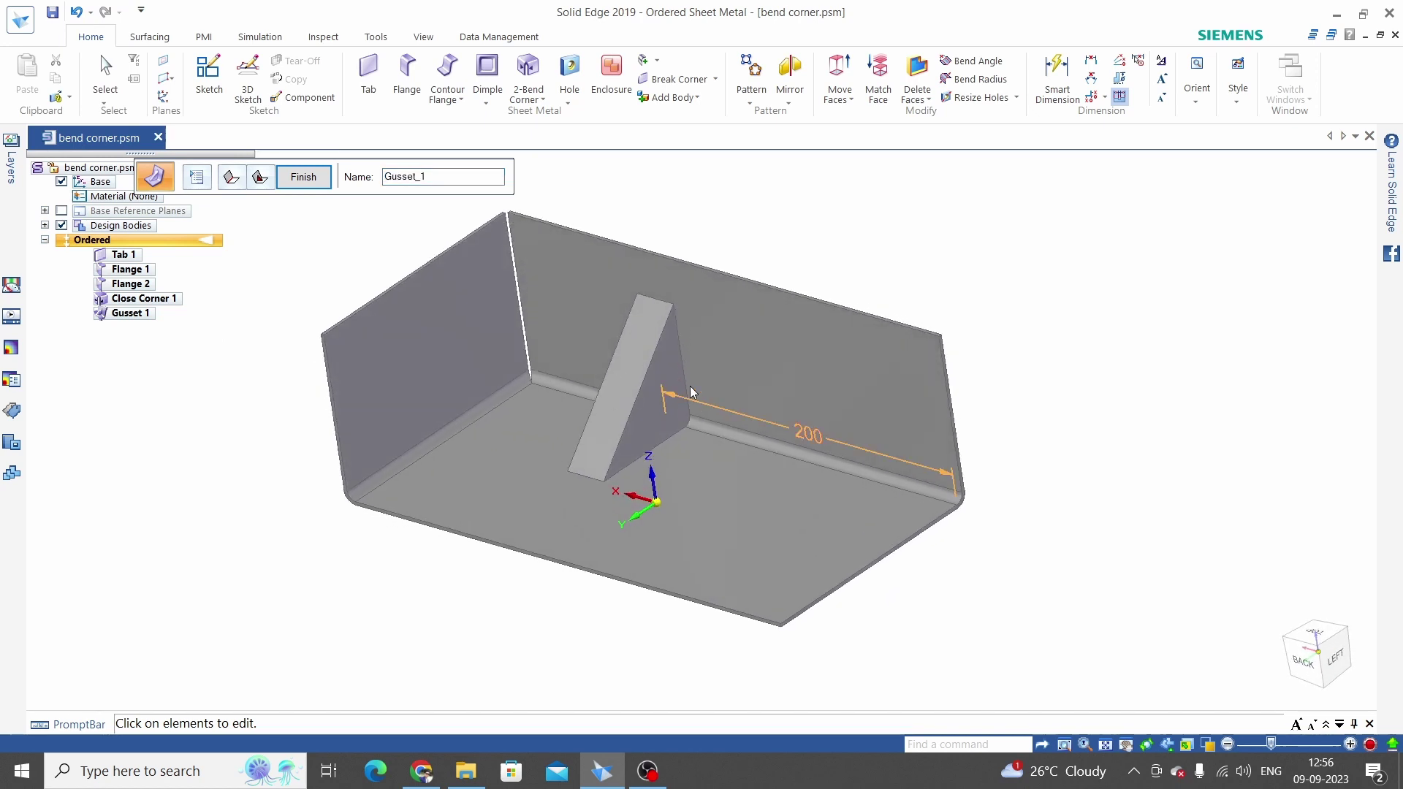
Give the gusset a 5 mm edge radius and view the rounded edges
{"action": "left_click", "coordinate": [197, 177]}
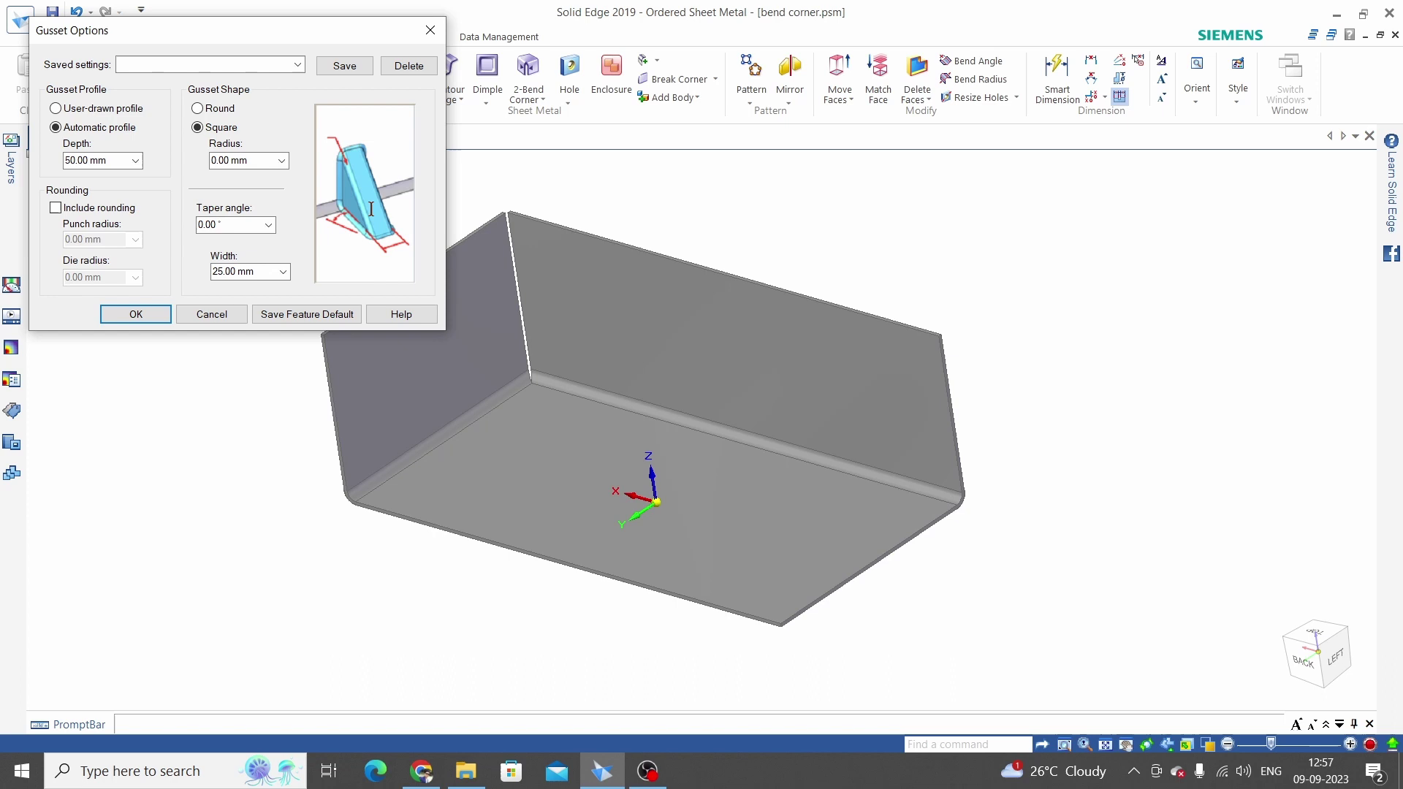
{"action": "double_click", "coordinate": [232, 160]}
{"action": "type", "text": "5"}
{"action": "left_click", "coordinate": [136, 314]}
{"action": "middle_click_drag", "start_coordinate": [658, 375], "coordinate": [670, 344]}
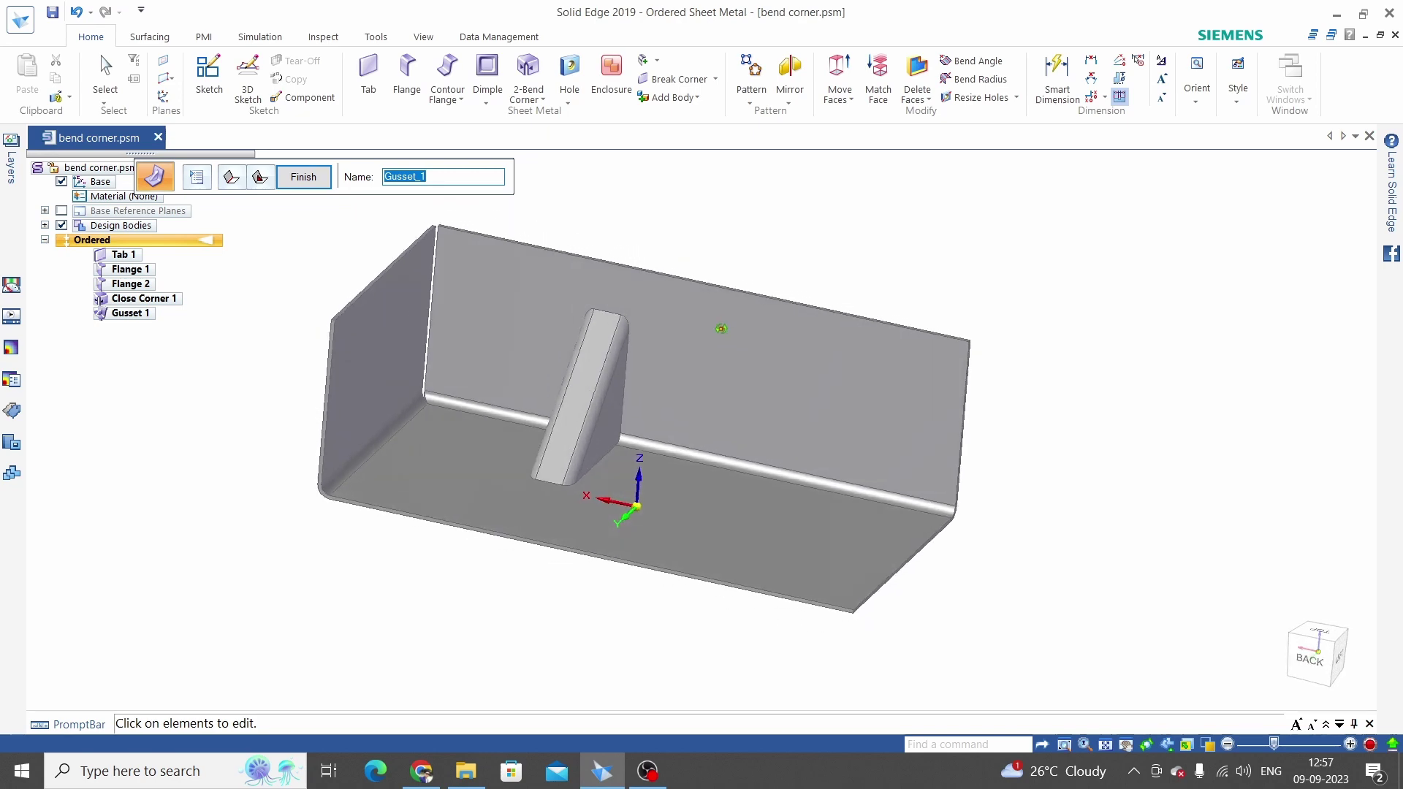
{"action": "scroll", "coordinate": [659, 339], "scroll_direction": "up", "scroll_amount": 3}
{"action": "scroll", "coordinate": [659, 339], "scroll_direction": "down", "scroll_amount": 2}
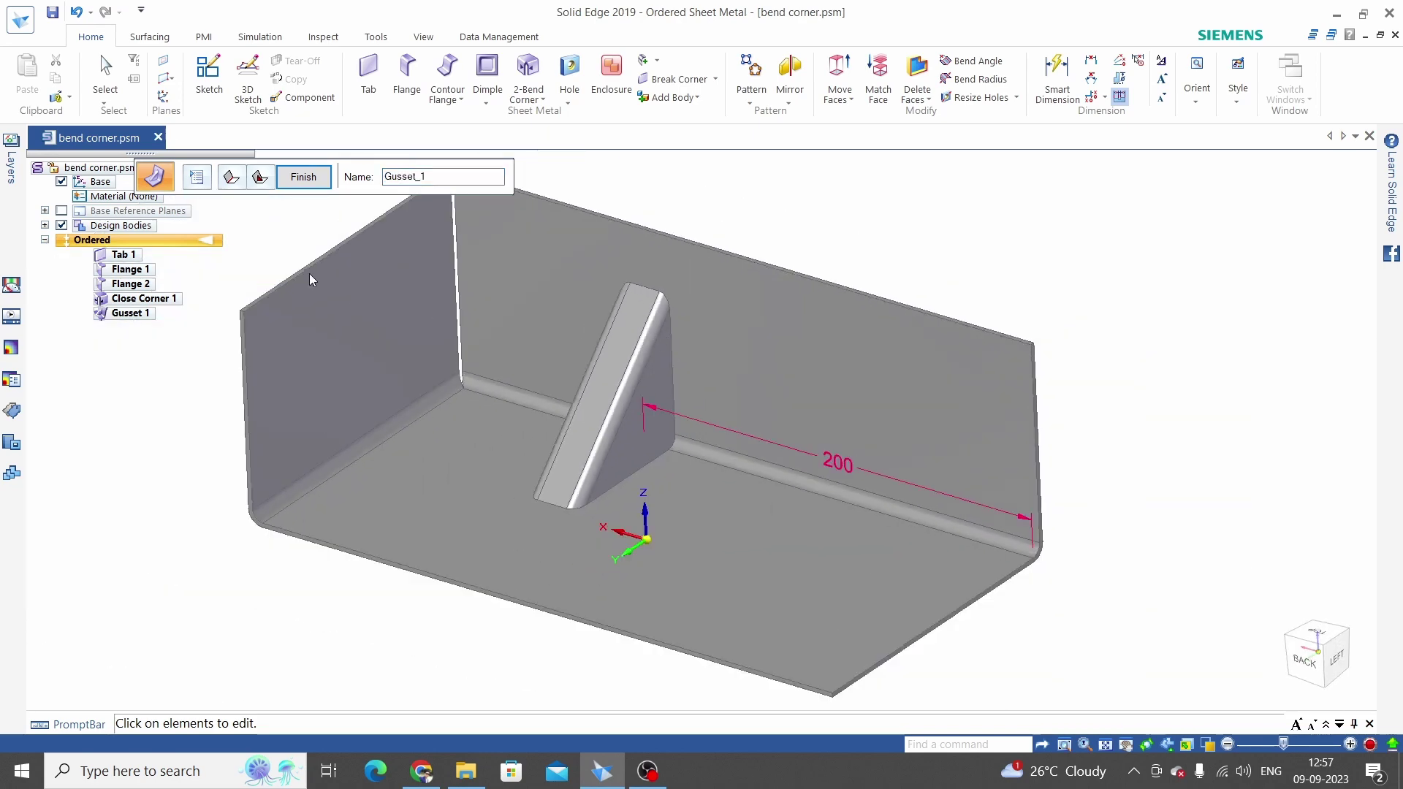
Turn on gusset rounding with 5 mm punch radius and 8 mm die radius
{"action": "left_click", "coordinate": [197, 177]}
{"action": "left_click", "coordinate": [154, 176]}
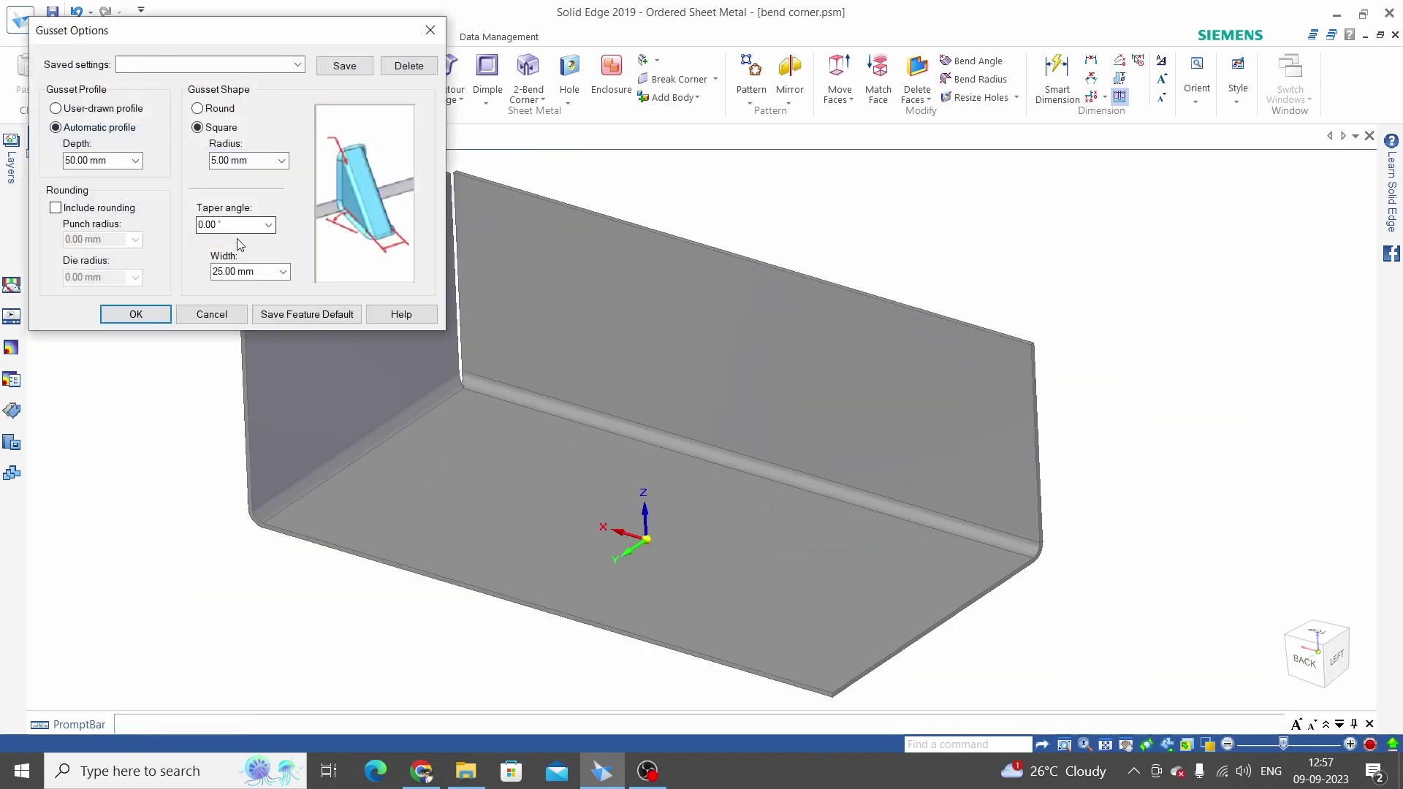
{"action": "left_click", "coordinate": [55, 209]}
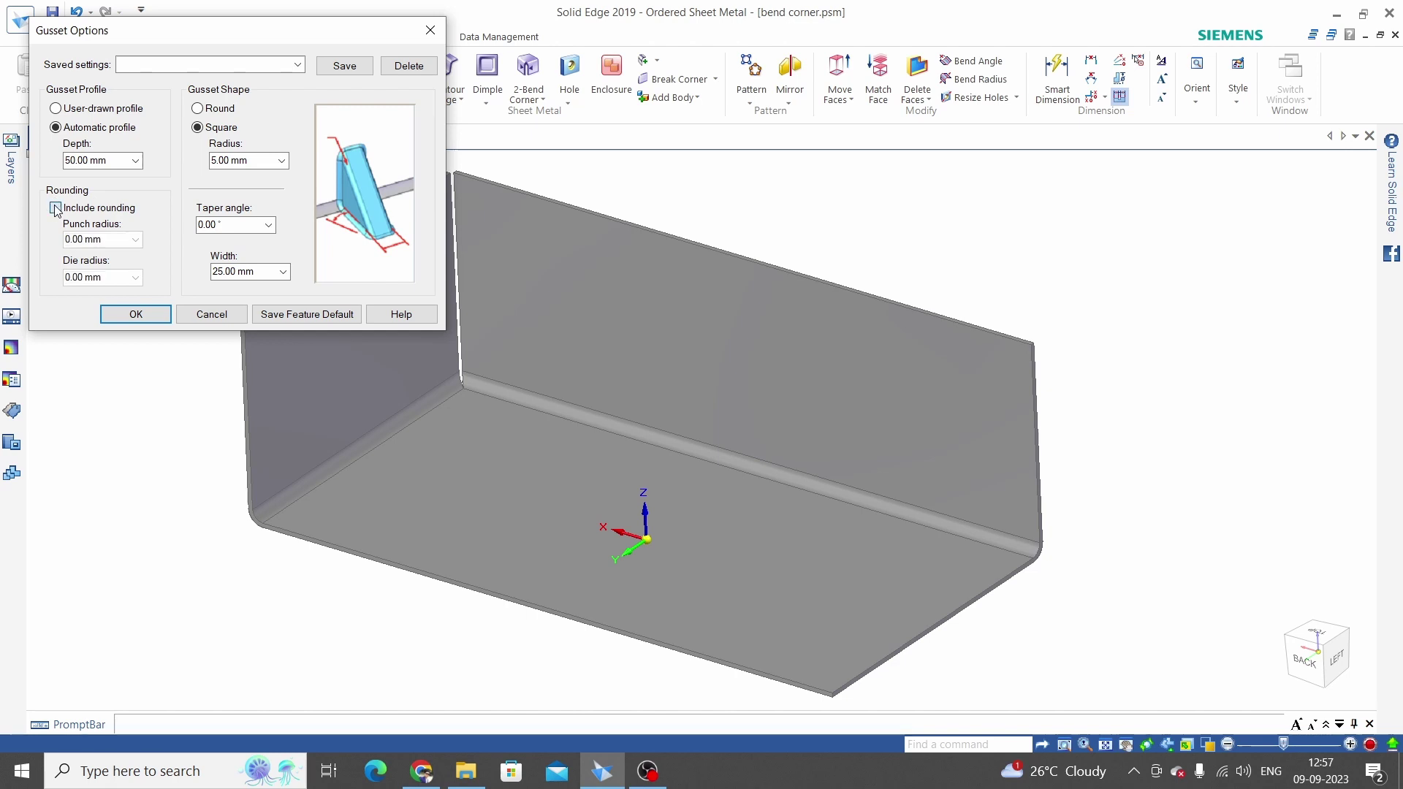
{"action": "triple_click", "coordinate": [89, 239]}
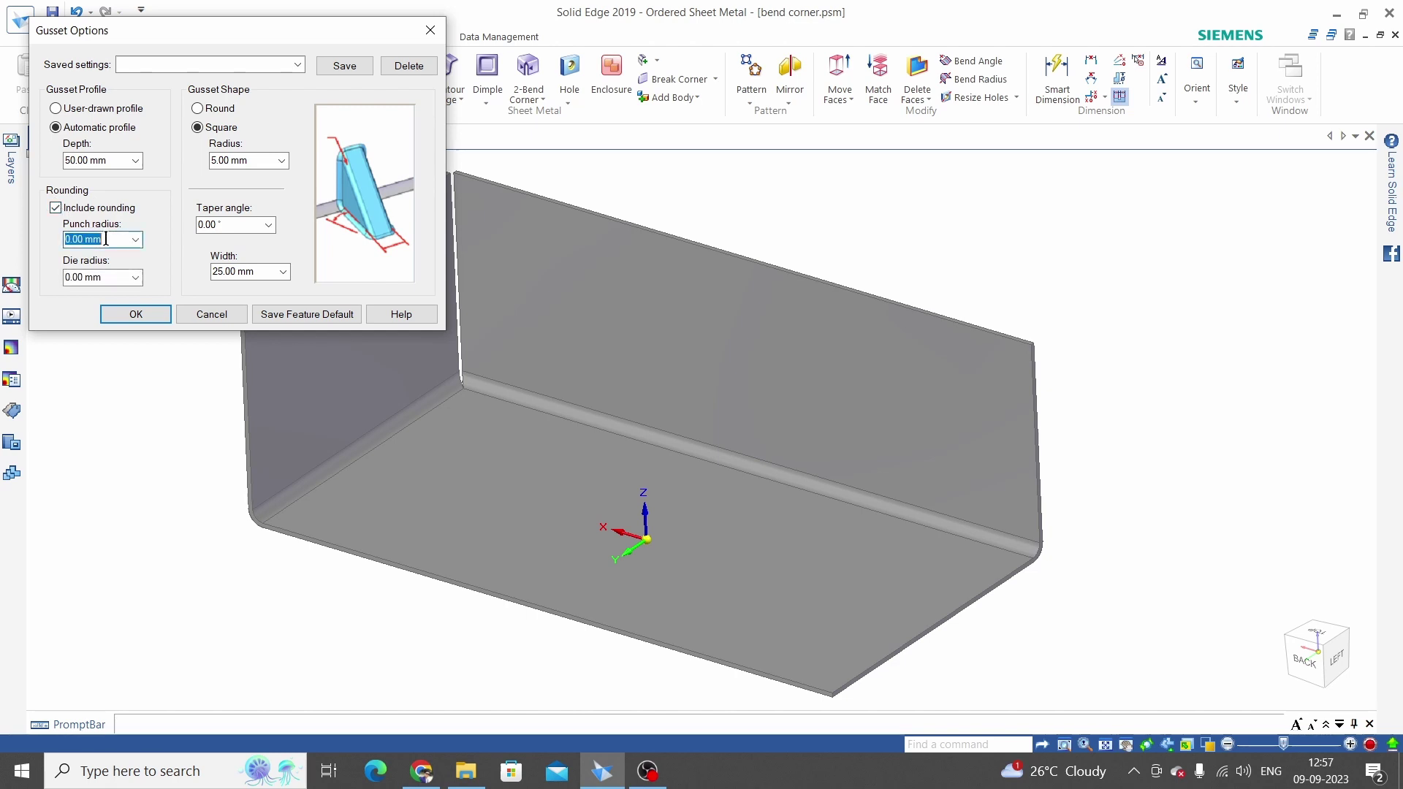
{"action": "type", "text": "5"}
{"action": "triple_click", "coordinate": [110, 275]}
{"action": "type", "text": "8"}
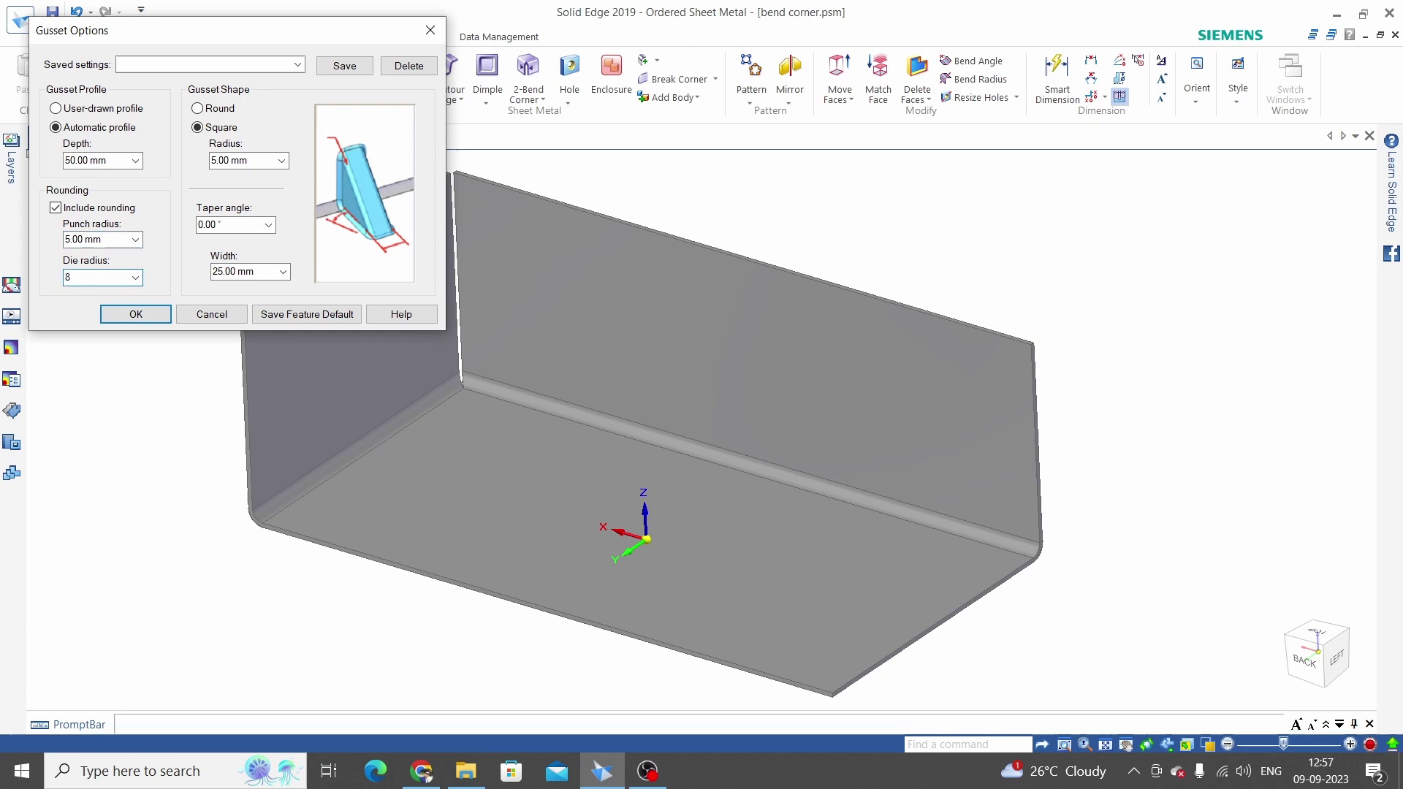
{"action": "left_click", "coordinate": [135, 315]}
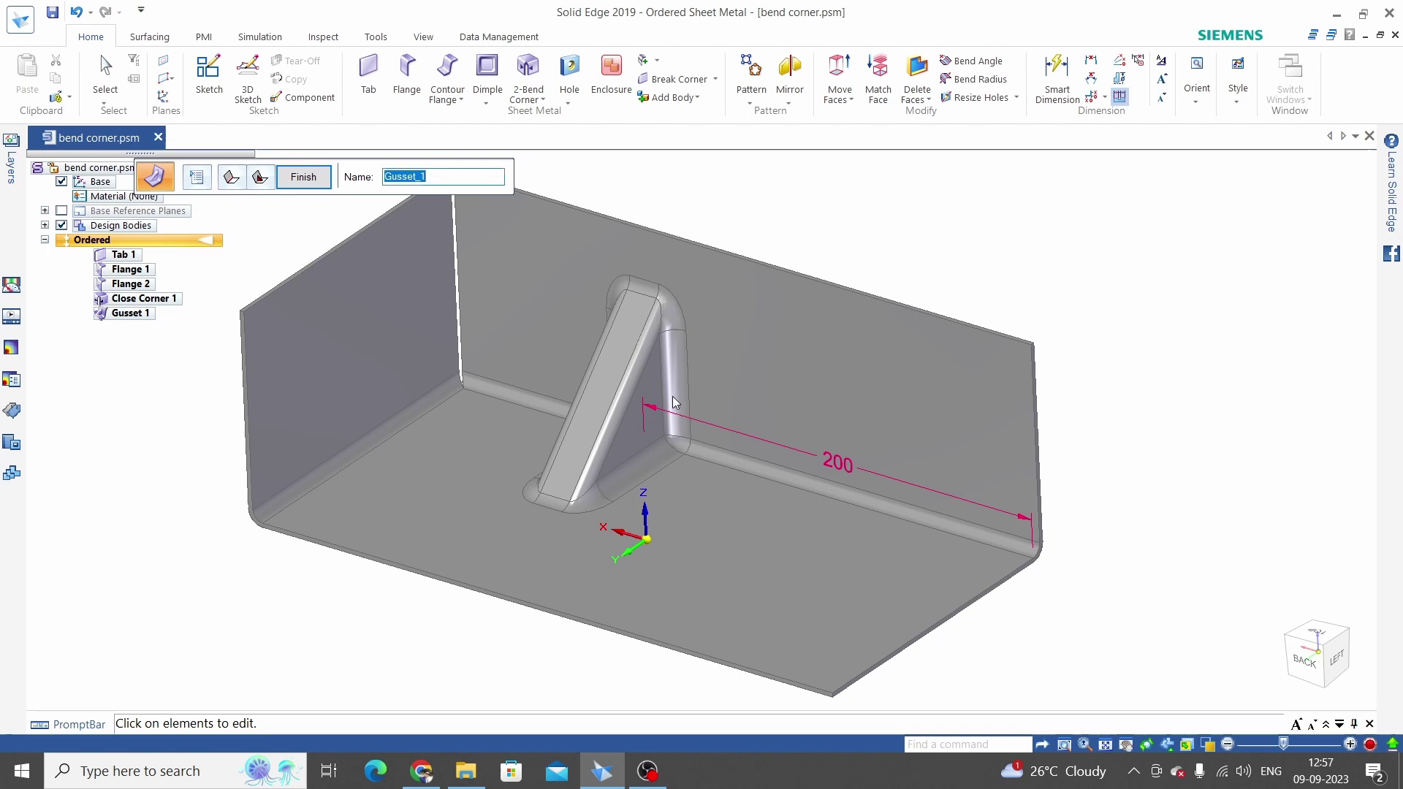
{"action": "middle_click_drag", "start_coordinate": [675, 379], "coordinate": [396, 307]}
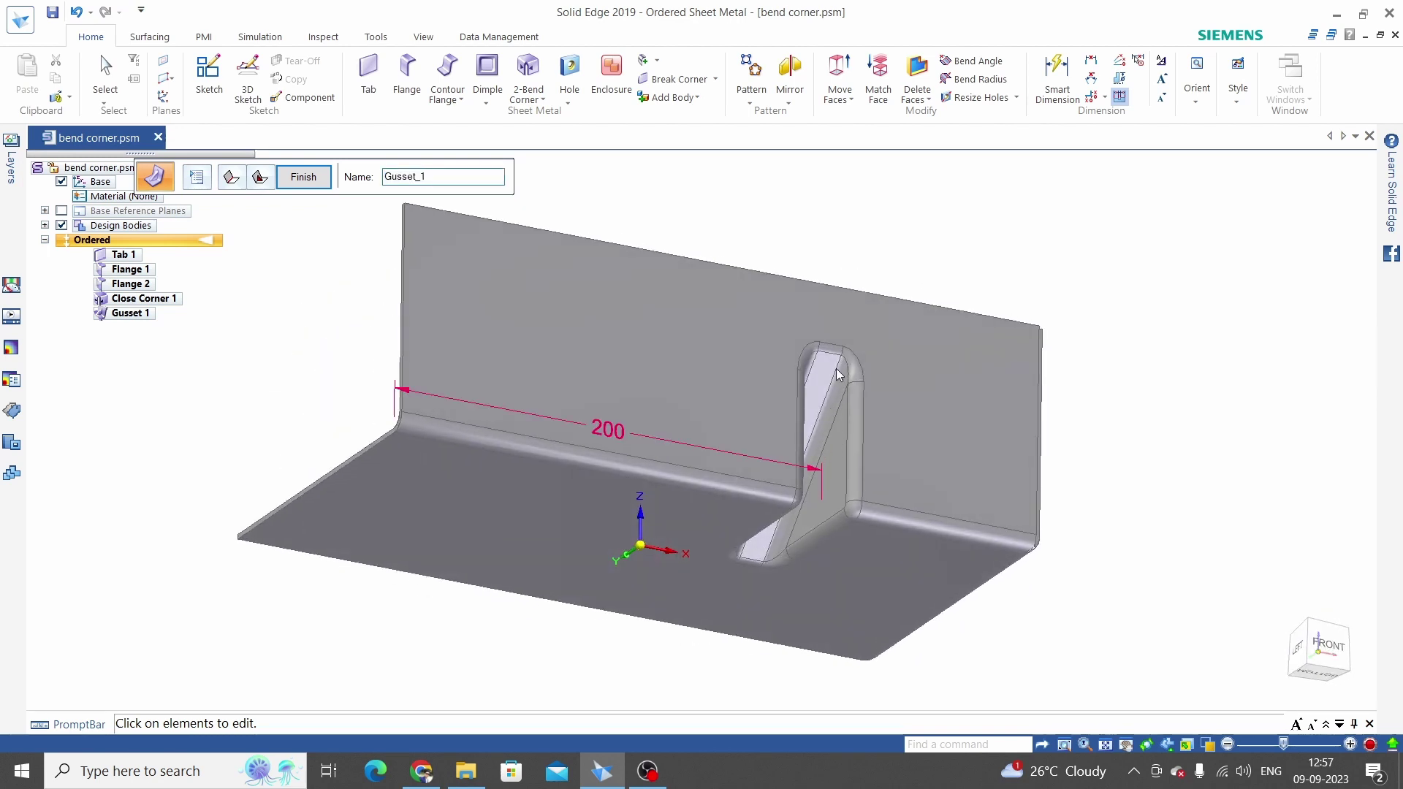
{"action": "middle_click_drag", "start_coordinate": [653, 401], "coordinate": [783, 444]}
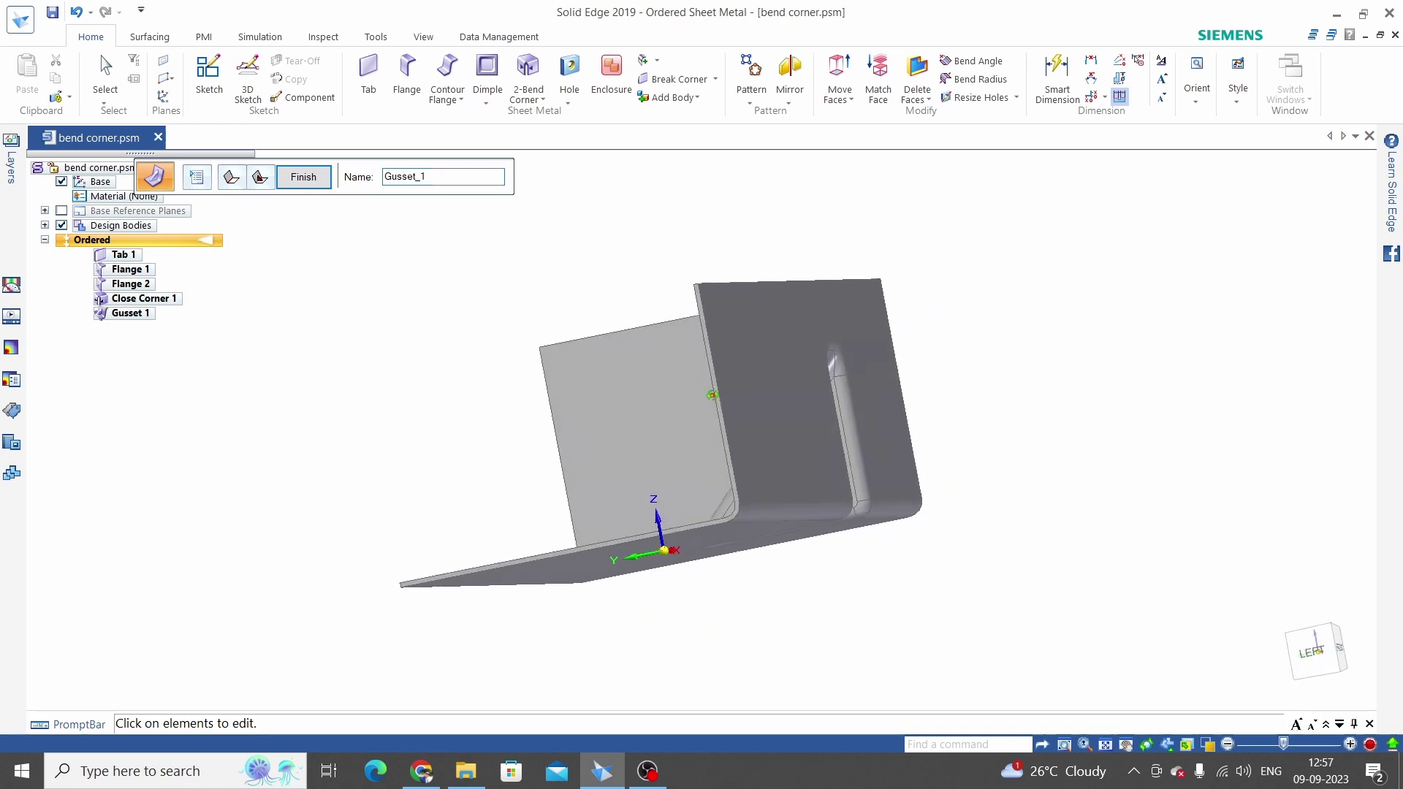
Taper the square gusset by 15° and inspect the slanted sides
{"action": "left_click", "coordinate": [197, 180]}
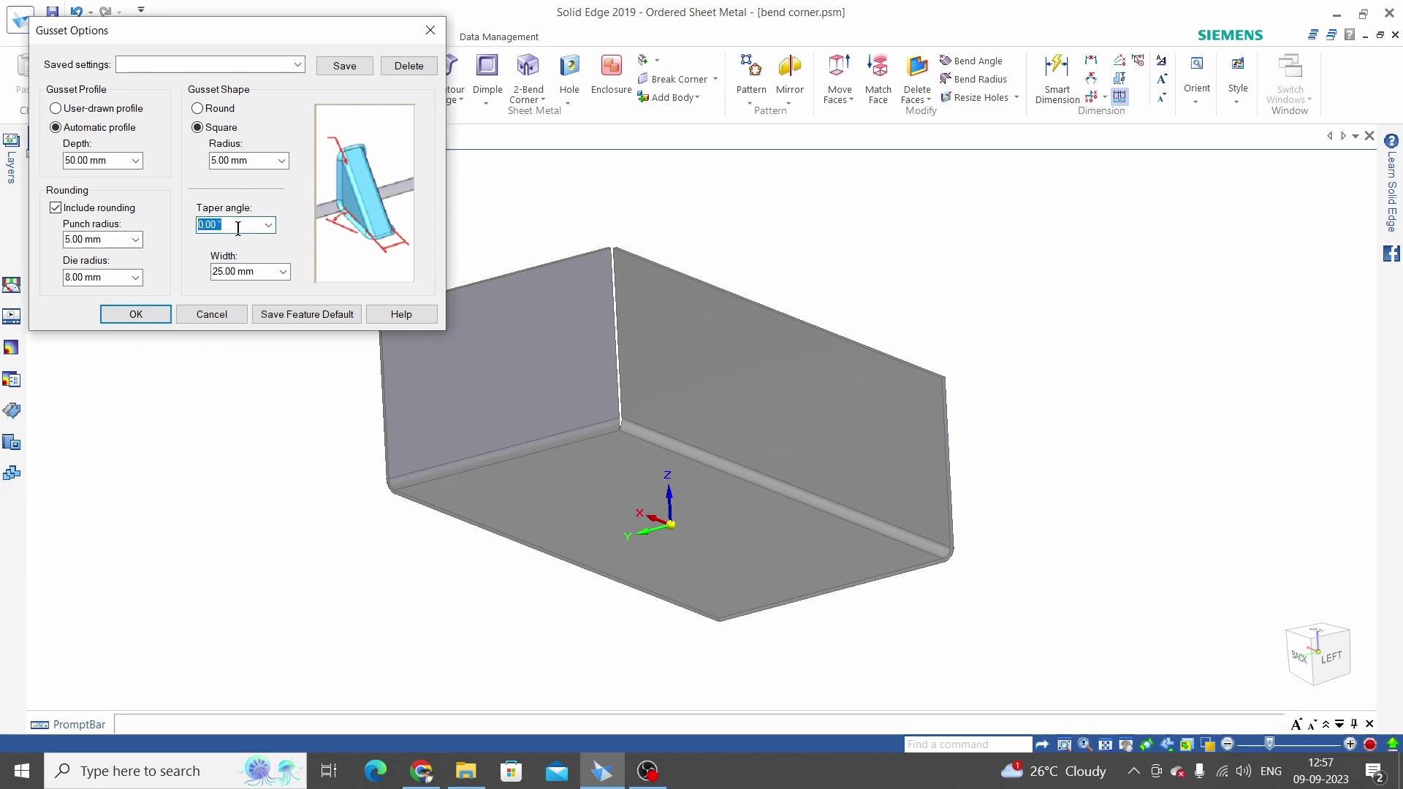
{"action": "type", "text": "15"}
{"action": "left_click", "coordinate": [133, 314]}
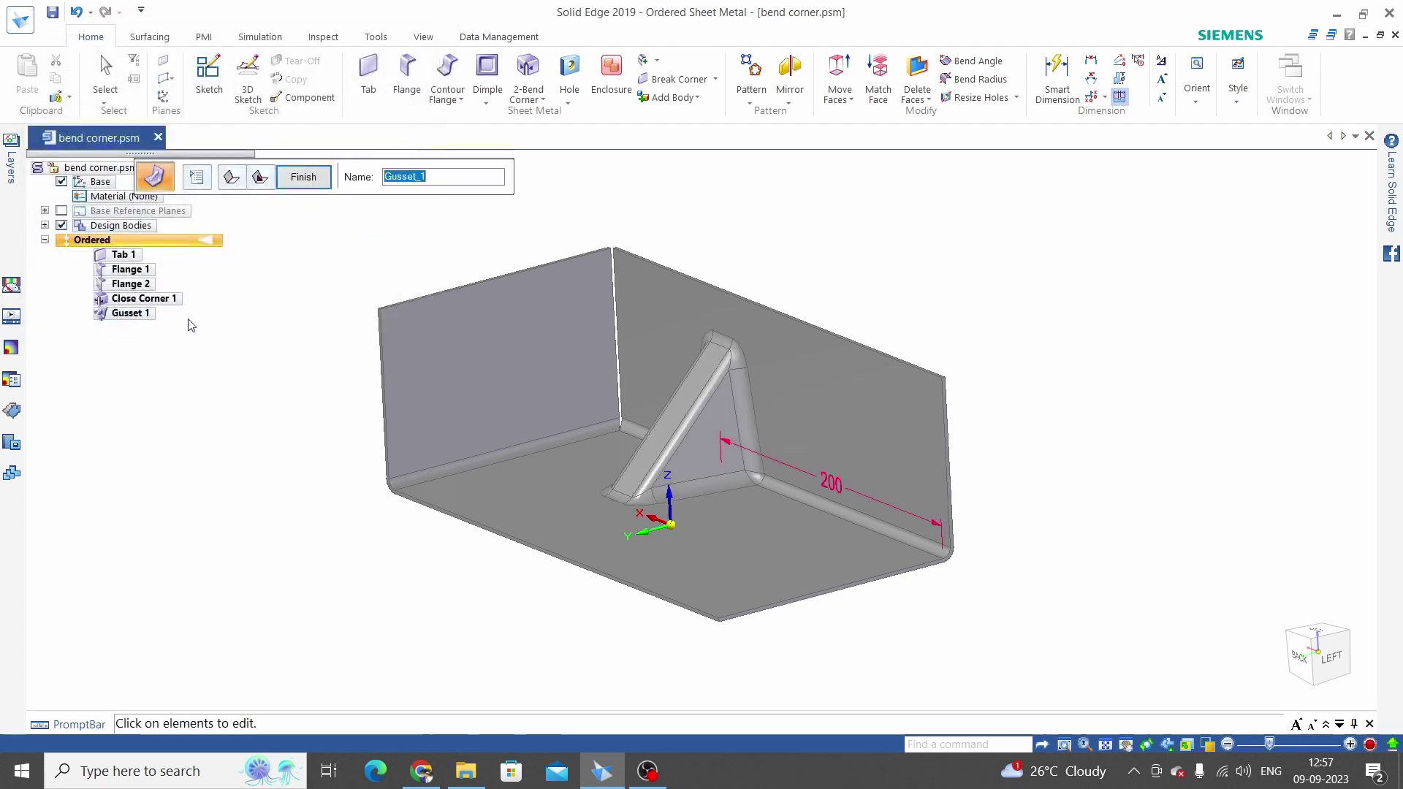
{"action": "mouse_move", "coordinate": [680, 431]}
{"action": "middle_mouse_down"}
{"action": "mouse_move", "coordinate": [592, 358]}
{"action": "mouse_move", "coordinate": [657, 393]}
{"action": "middle_mouse_up"}
{"action": "scroll", "coordinate": [592, 358], "scroll_direction": "up", "scroll_amount": 2}
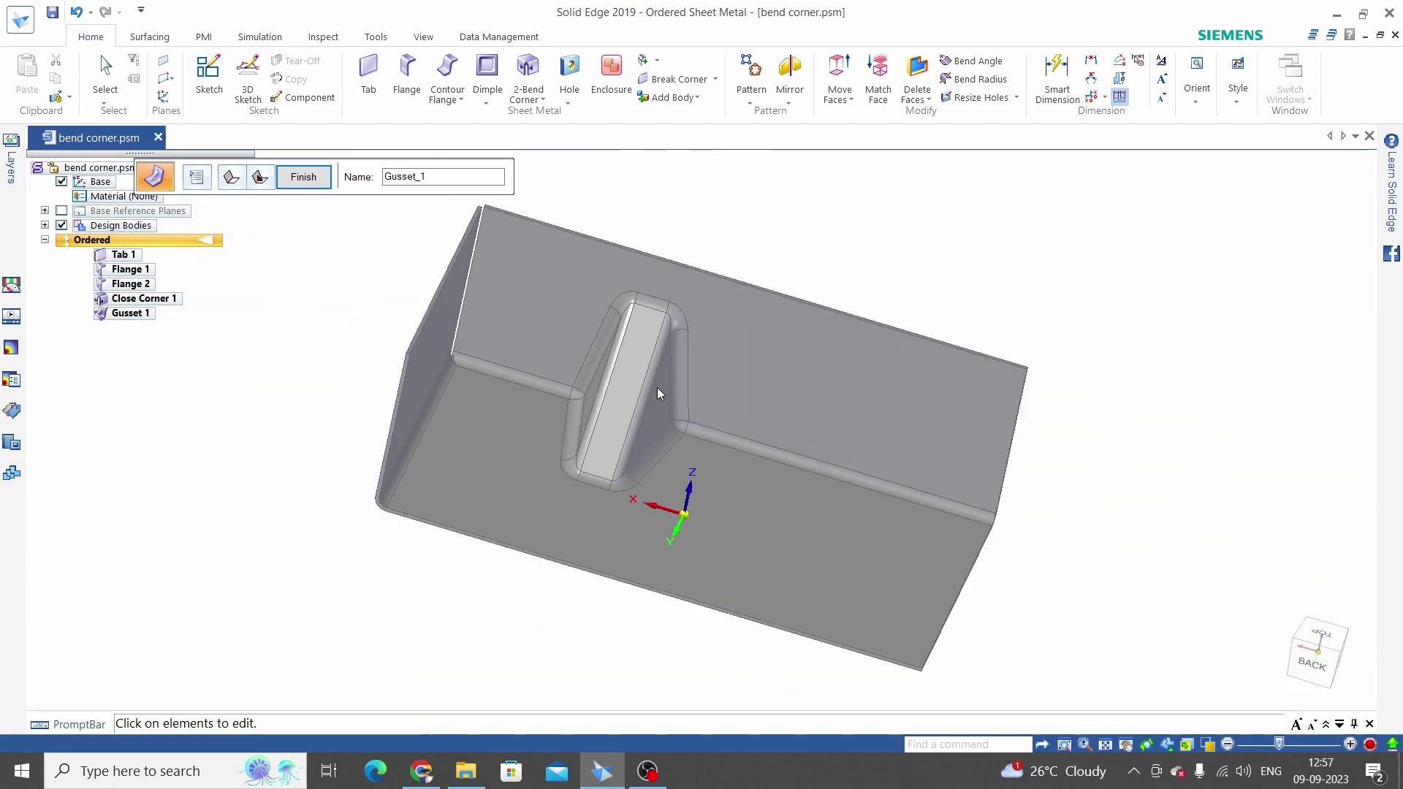
Finish the first gusset and cancel the restarted gusset command
{"action": "left_click", "coordinate": [299, 178]}
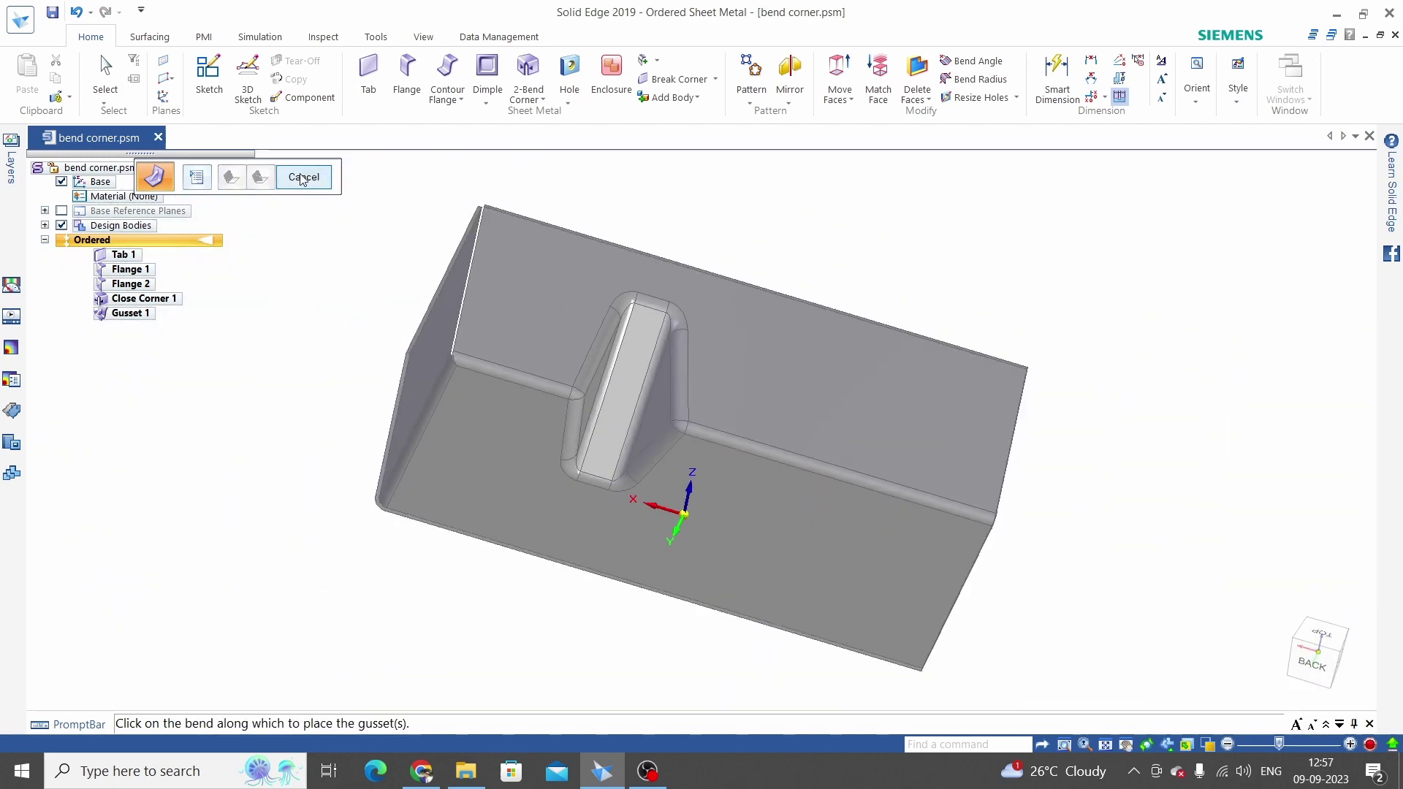
{"action": "left_click", "coordinate": [301, 179]}
{"action": "scroll", "coordinate": [695, 351], "scroll_direction": "down", "scroll_amount": 2}
{"action": "middle_click_drag", "start_coordinate": [695, 351], "coordinate": [660, 316]}
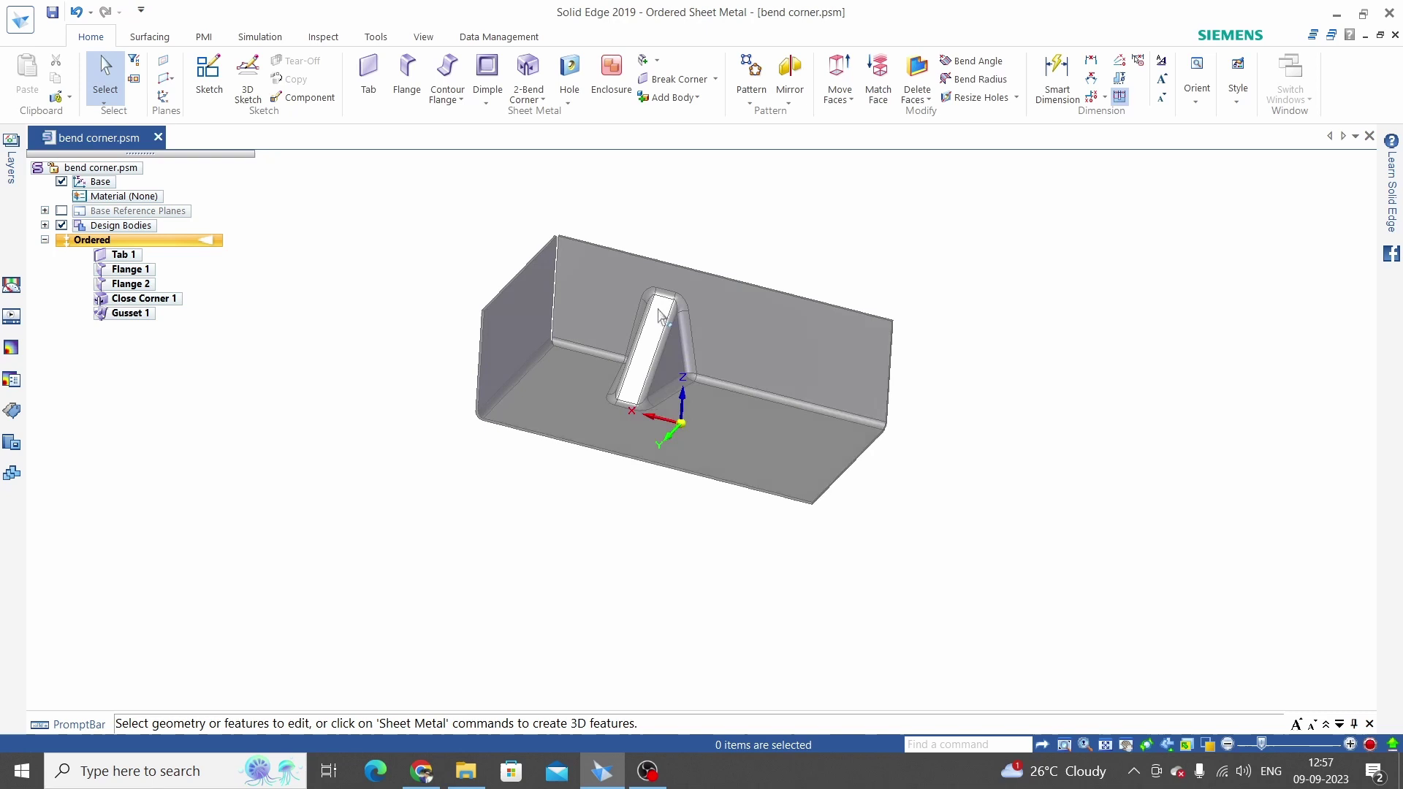
{"action": "scroll", "coordinate": [695, 340], "scroll_direction": "up", "scroll_amount": 2}
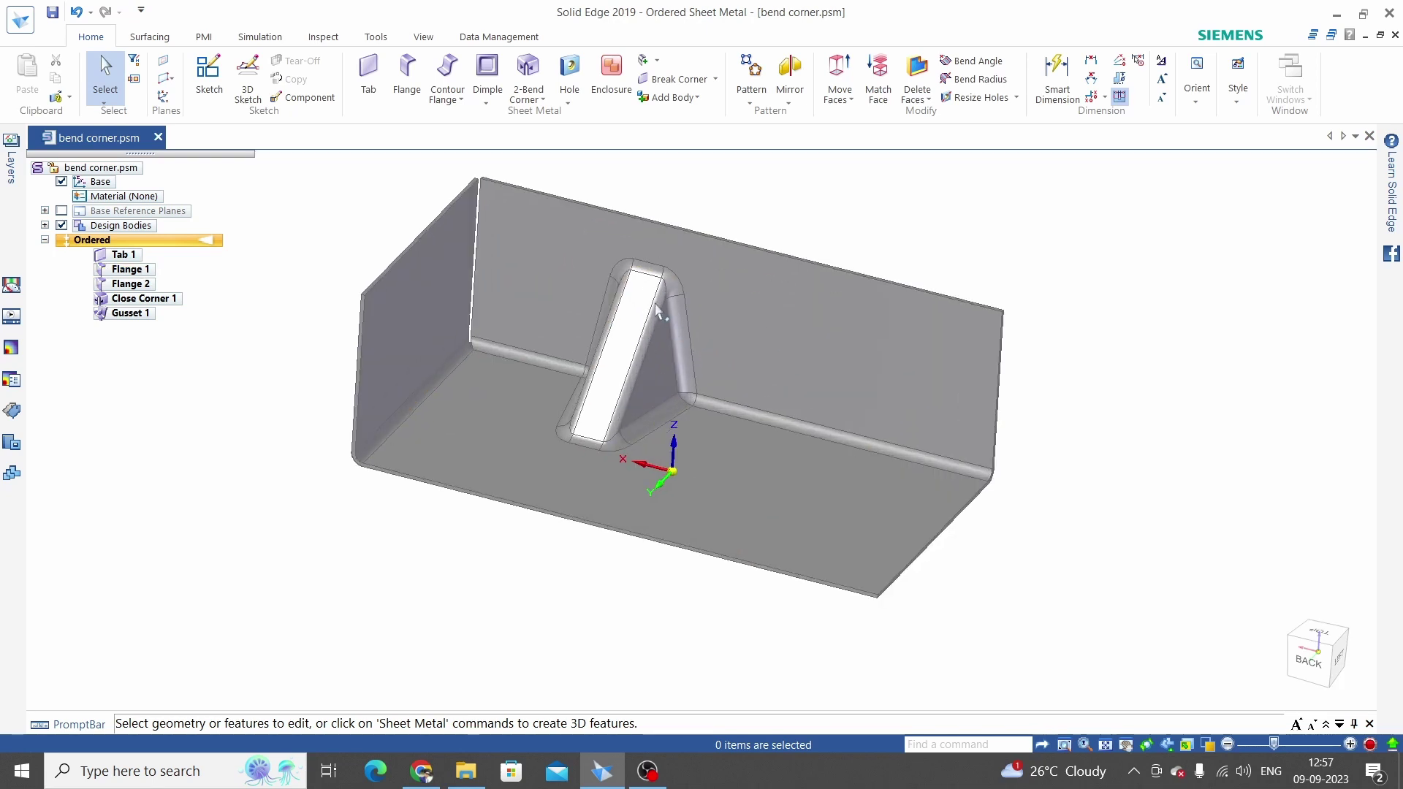
Place a second gusset on the same bend, 100 mm from its end
{"action": "left_click", "coordinate": [485, 103]}
{"action": "left_click", "coordinate": [520, 191]}
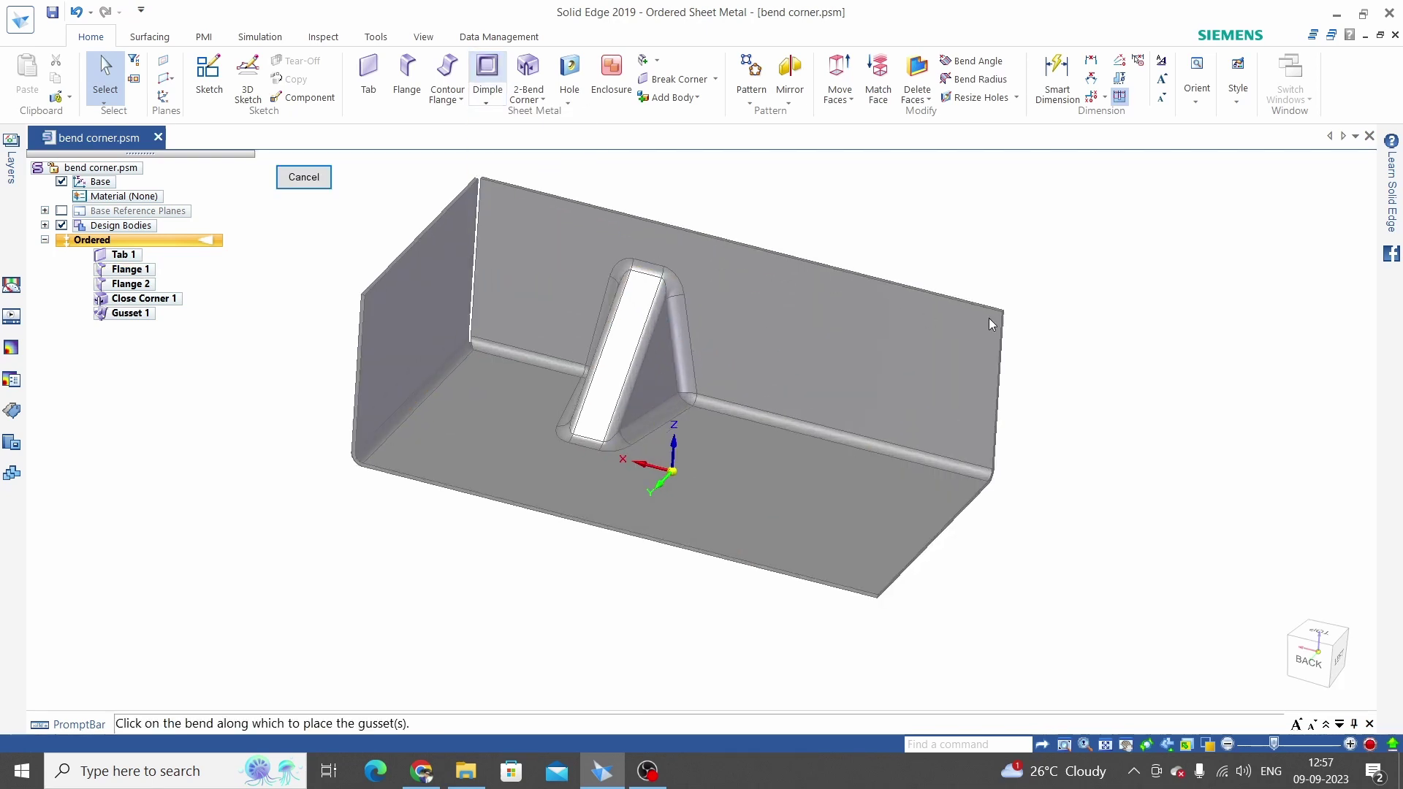
{"action": "left_click", "coordinate": [795, 427]}
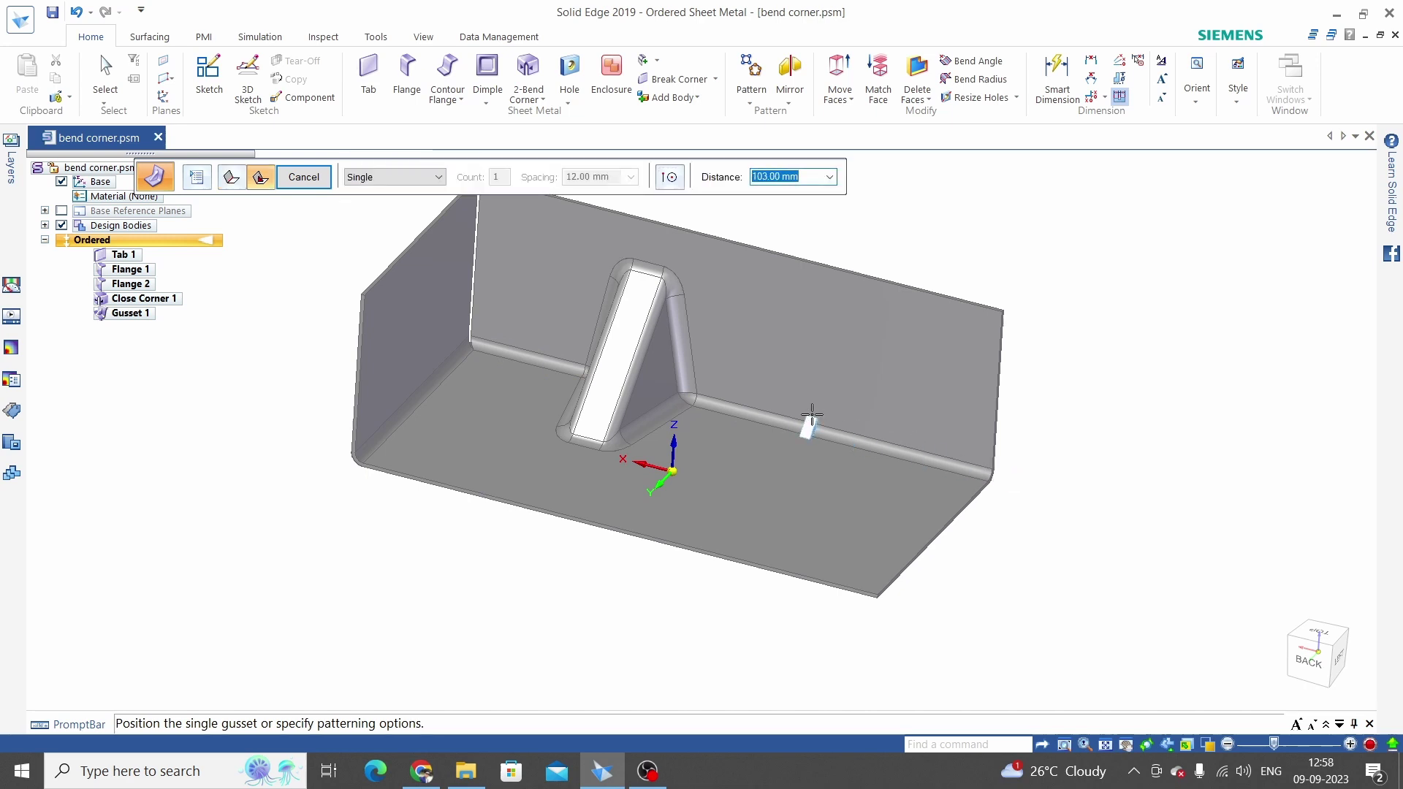
{"action": "type", "text": "10"}
{"action": "key", "text": "Return"}
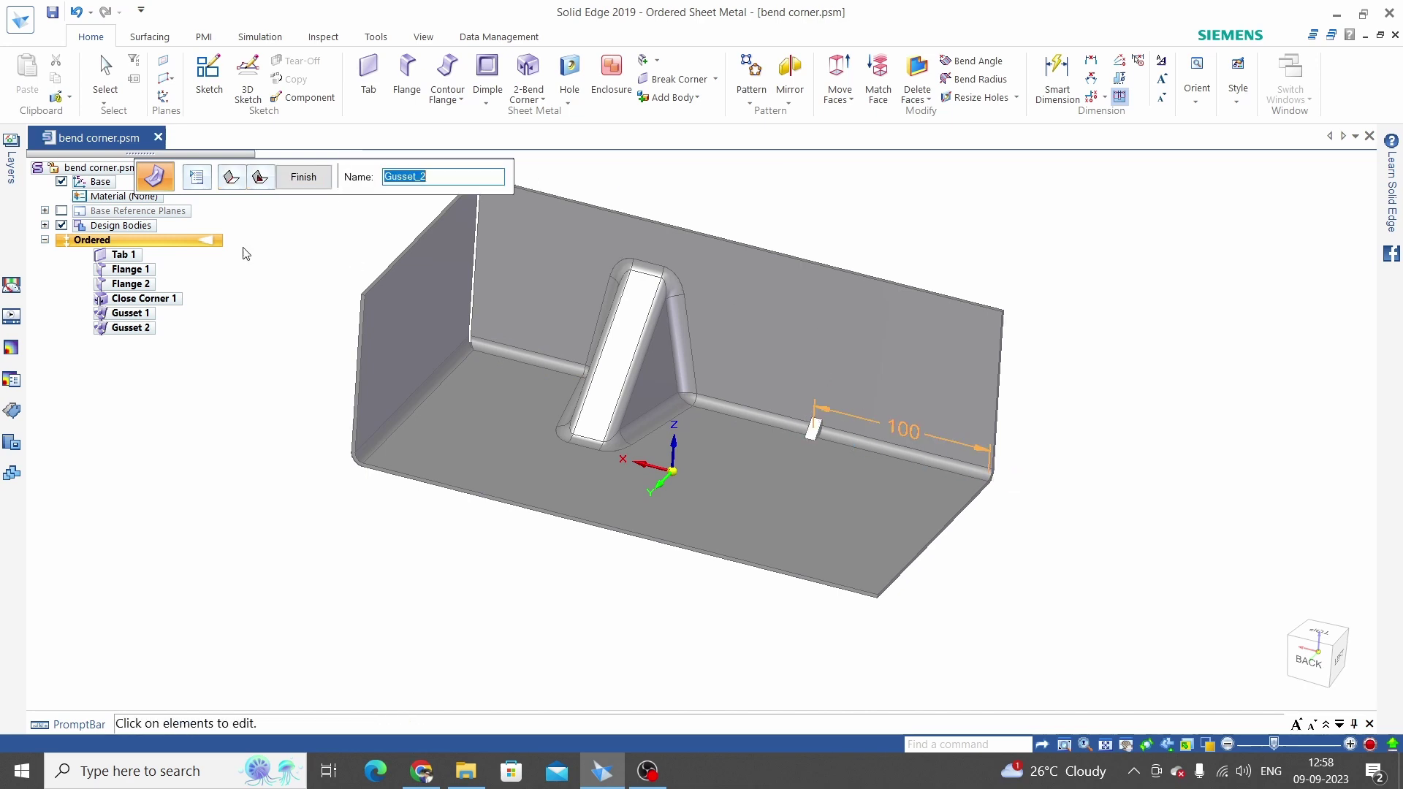
Make Gusset 2 round: 40 mm deep, 20 mm wide, 5° taper, 5 mm punch and die rounding
{"action": "left_click", "coordinate": [208, 185]}
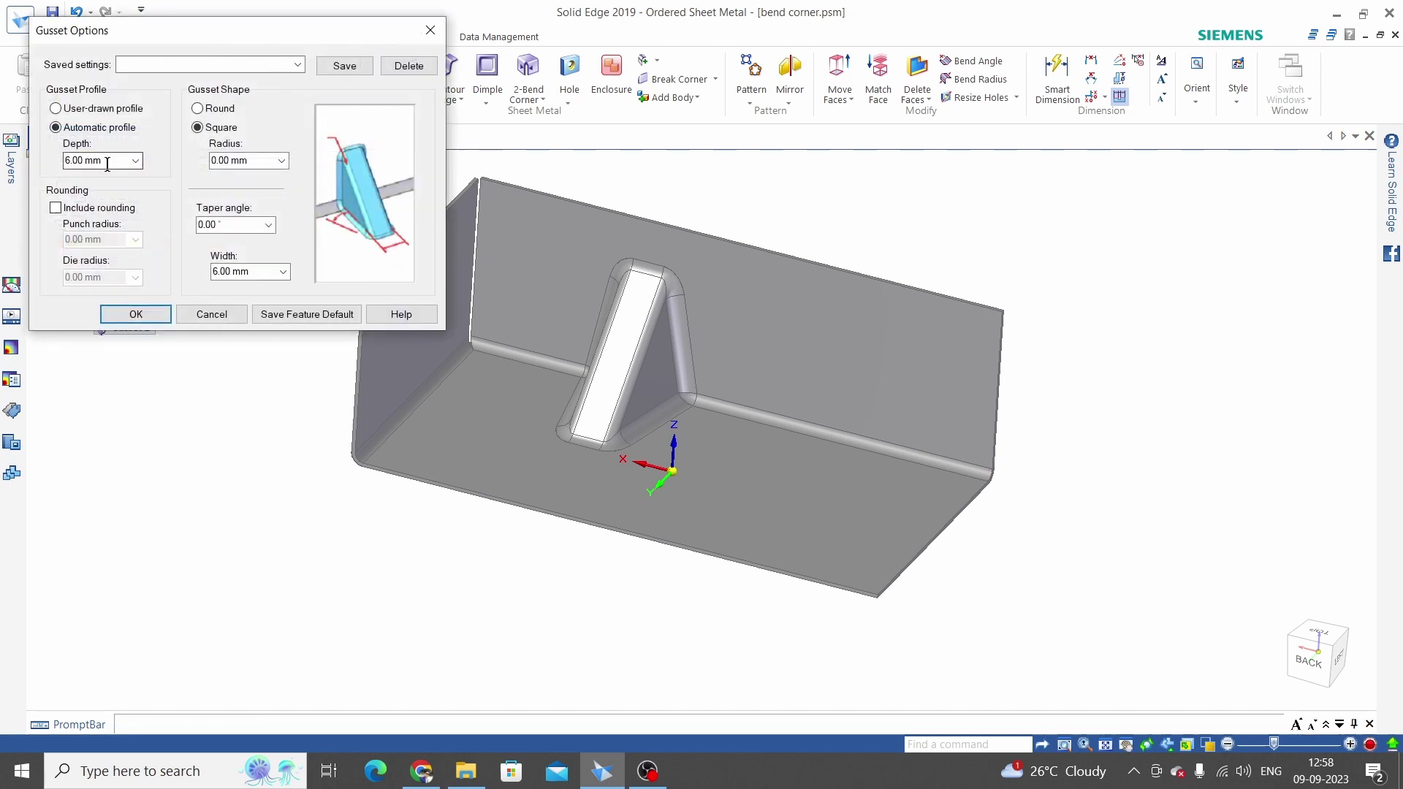
{"action": "type", "text": "40"}
{"action": "left_click", "coordinate": [255, 272]}
{"action": "type", "text": "2"}
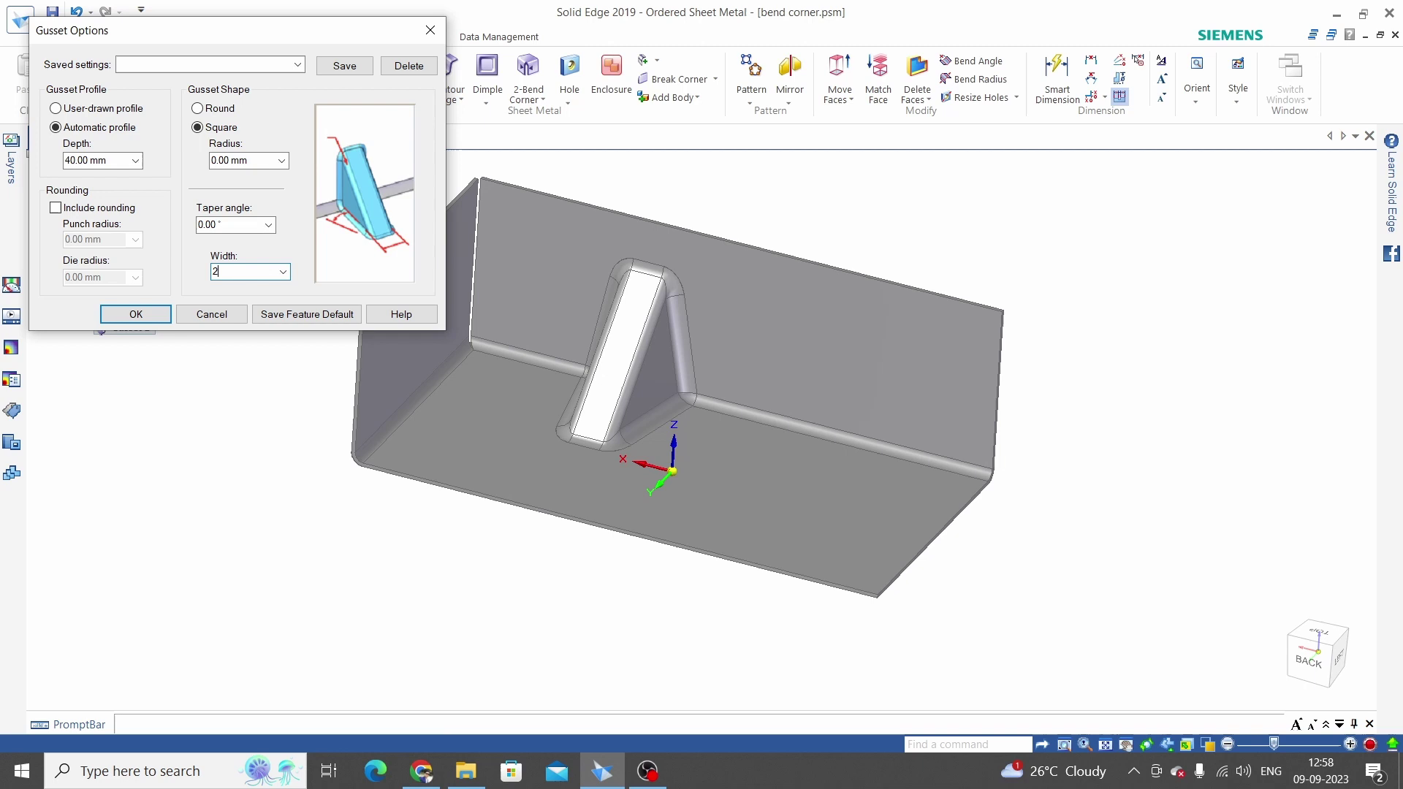
{"action": "type", "text": "0"}
{"action": "left_click", "coordinate": [236, 225]}
{"action": "type", "text": "5"}
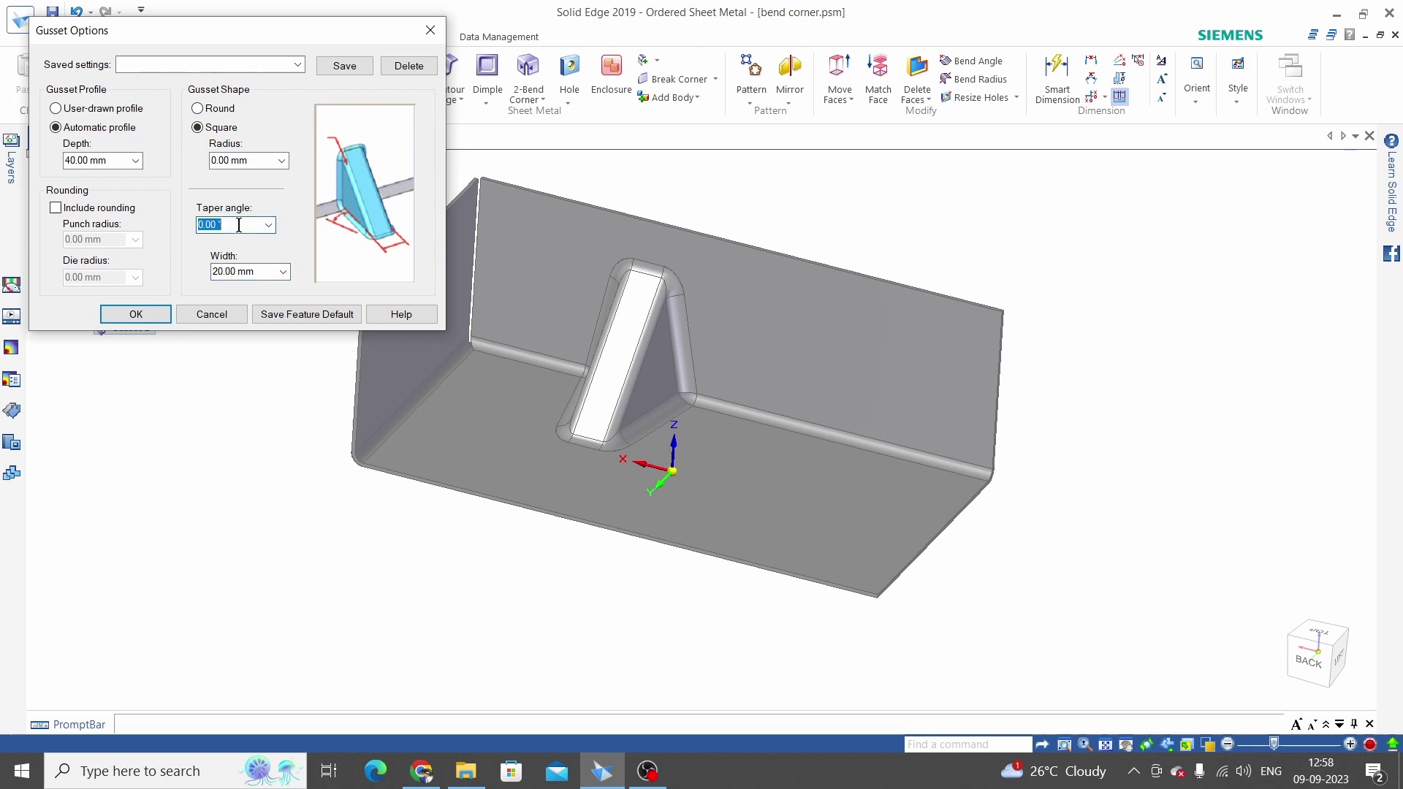
{"action": "left_click", "coordinate": [199, 108]}
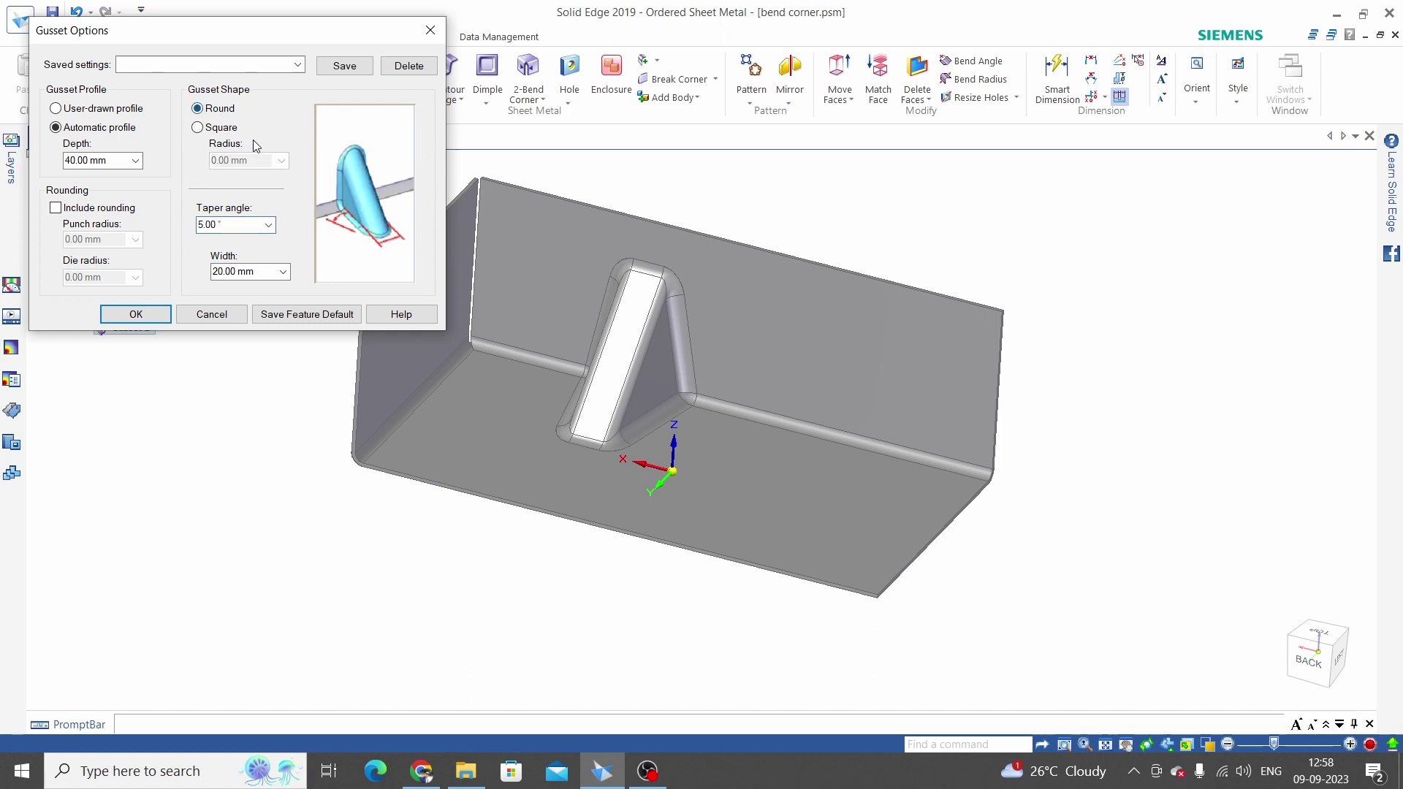
{"action": "left_click", "coordinate": [57, 208]}
{"action": "double_click", "coordinate": [110, 239]}
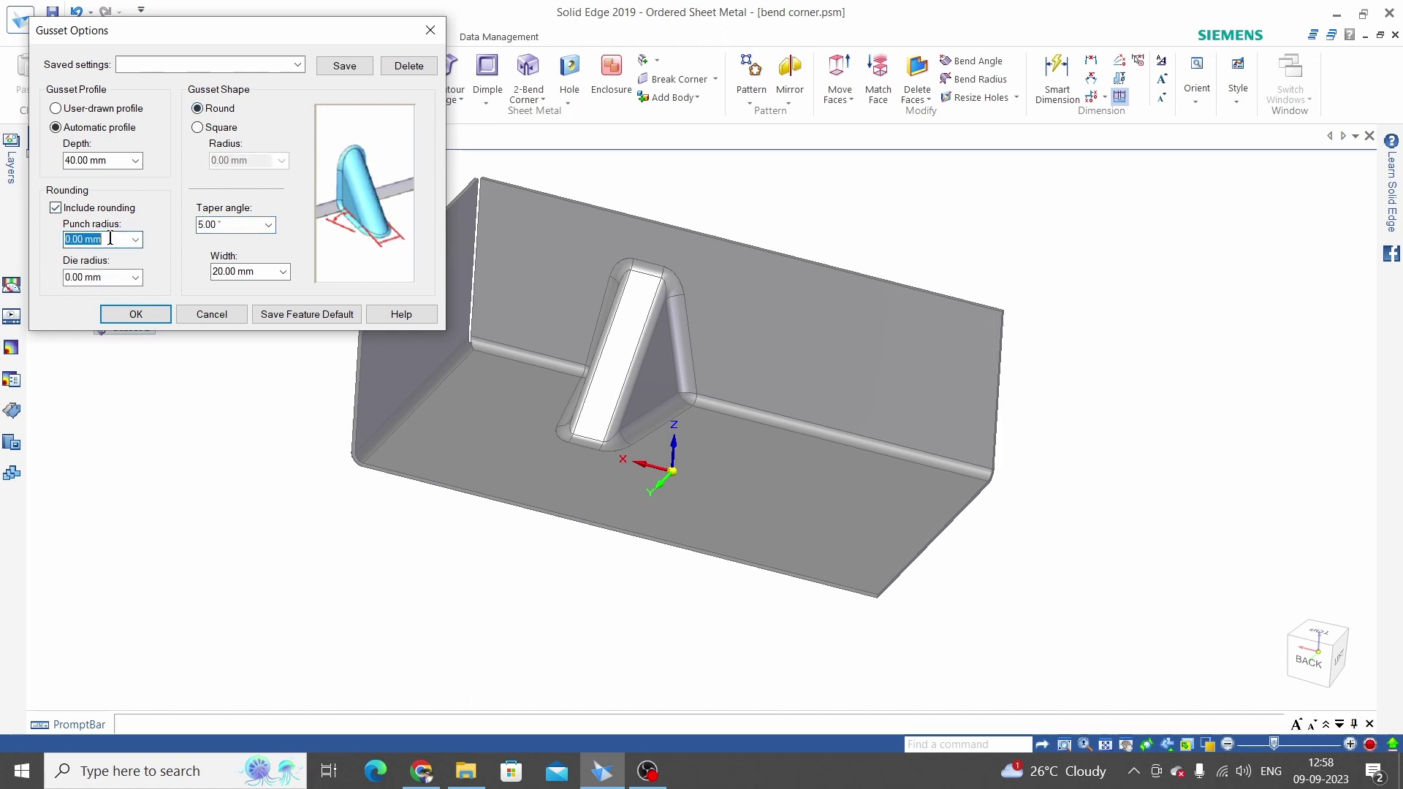
{"action": "type", "text": "5"}
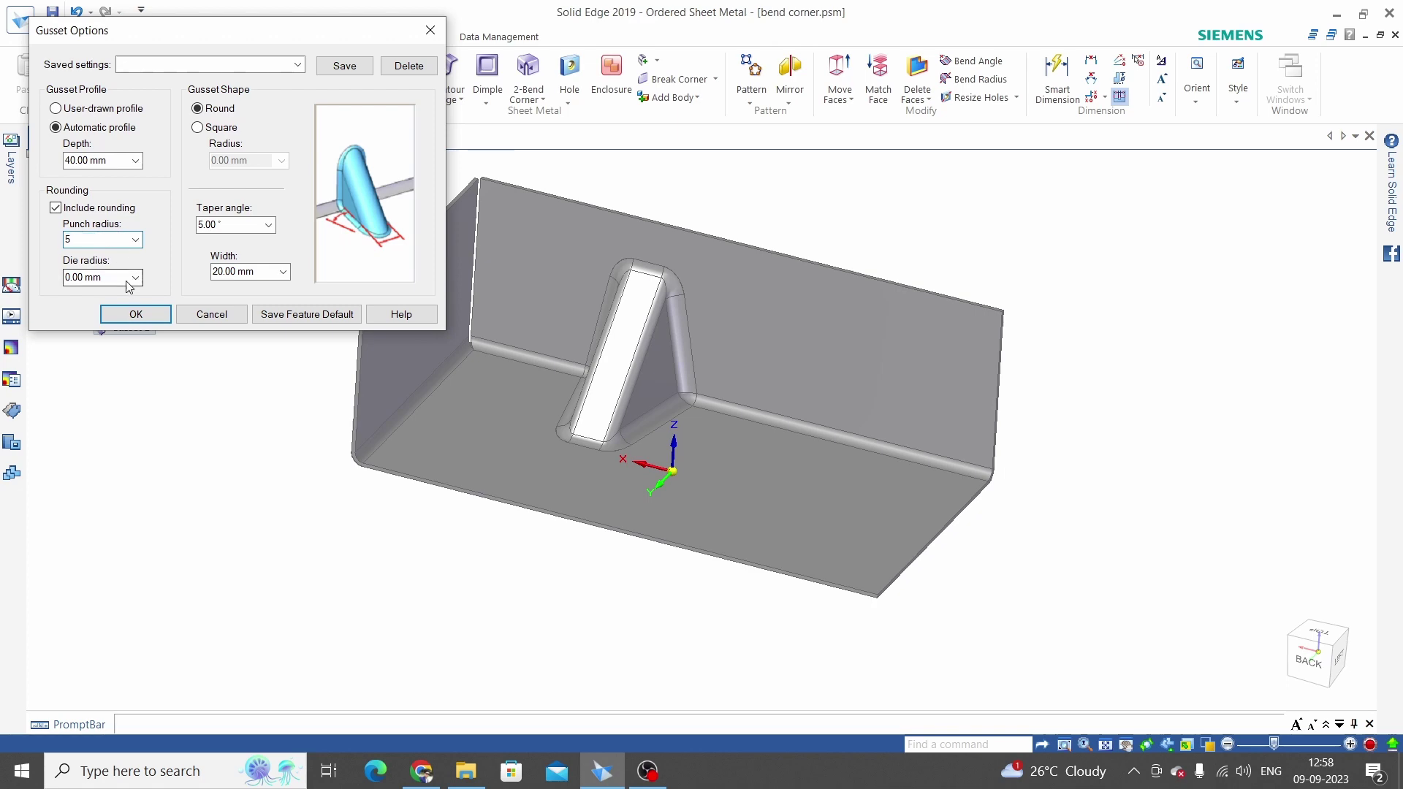
{"action": "double_click", "coordinate": [102, 277]}
{"action": "type", "text": "5"}
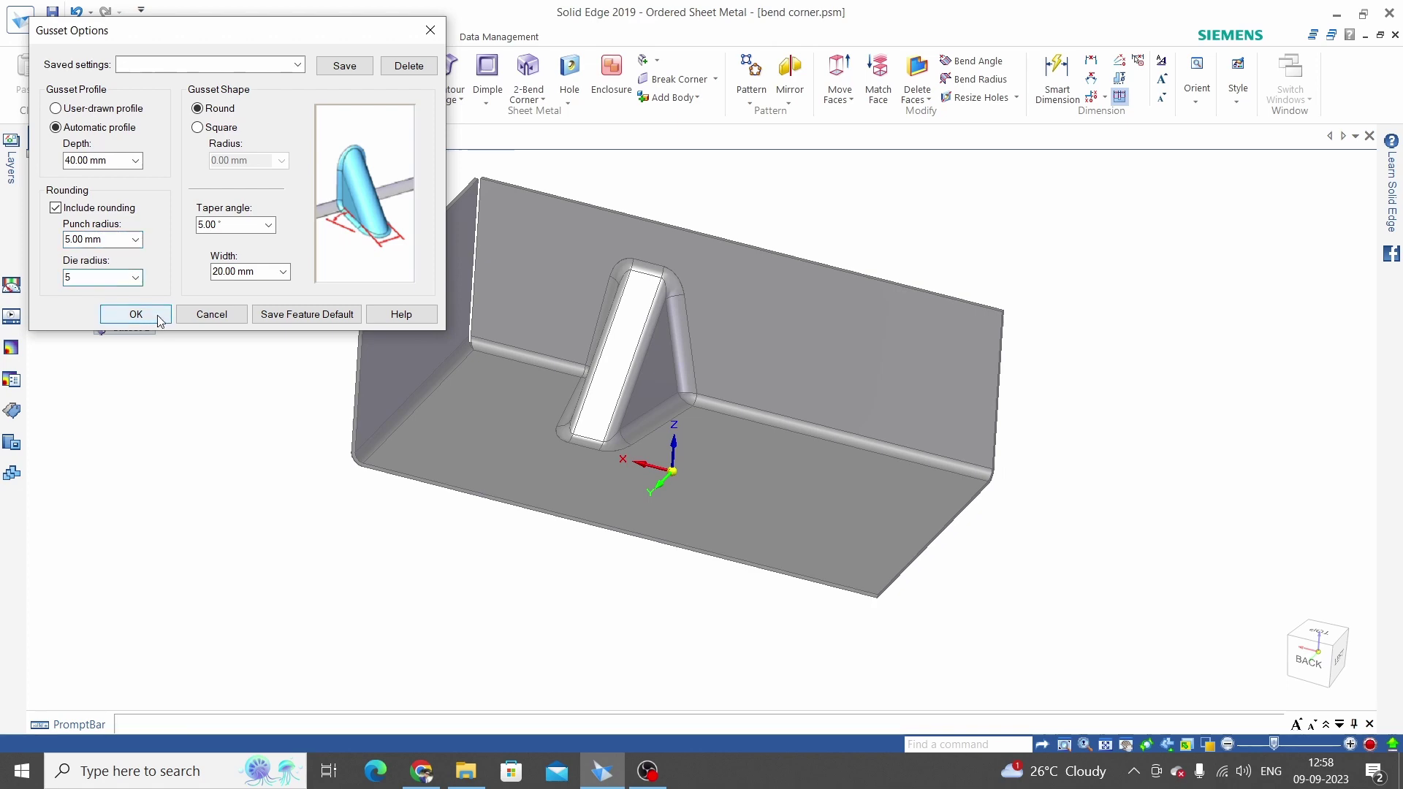
{"action": "left_click", "coordinate": [136, 315]}
Inspect the round gusset, then finish Gusset 2 alongside the square one
{"action": "middle_click_drag", "start_coordinate": [782, 400], "coordinate": [835, 404]}
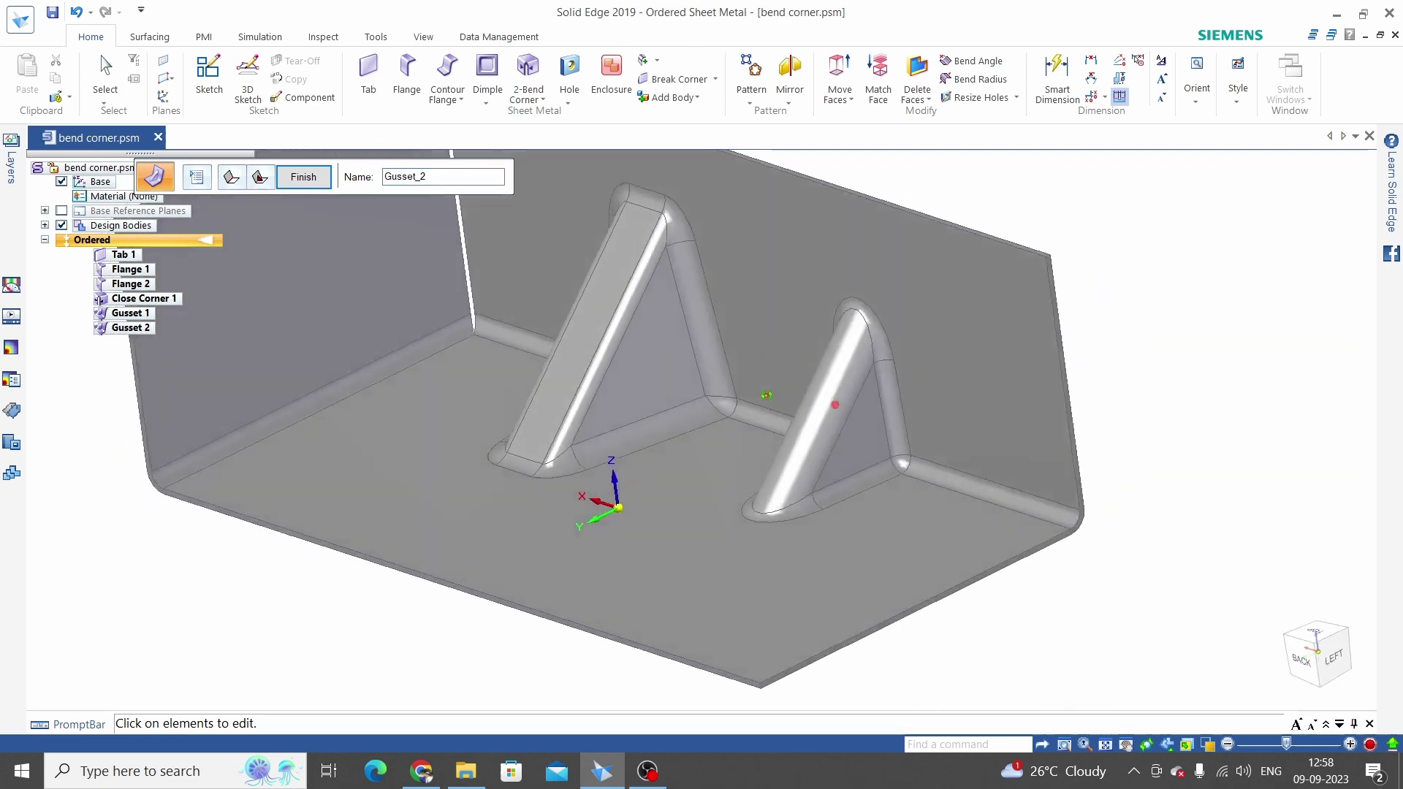
{"action": "scroll", "coordinate": [835, 404], "scroll_direction": "up", "scroll_amount": 3}
{"action": "mouse_move", "coordinate": [823, 460]}
{"action": "middle_mouse_down"}
{"action": "mouse_move", "coordinate": [774, 439]}
{"action": "mouse_move", "coordinate": [840, 446]}
{"action": "middle_mouse_up"}
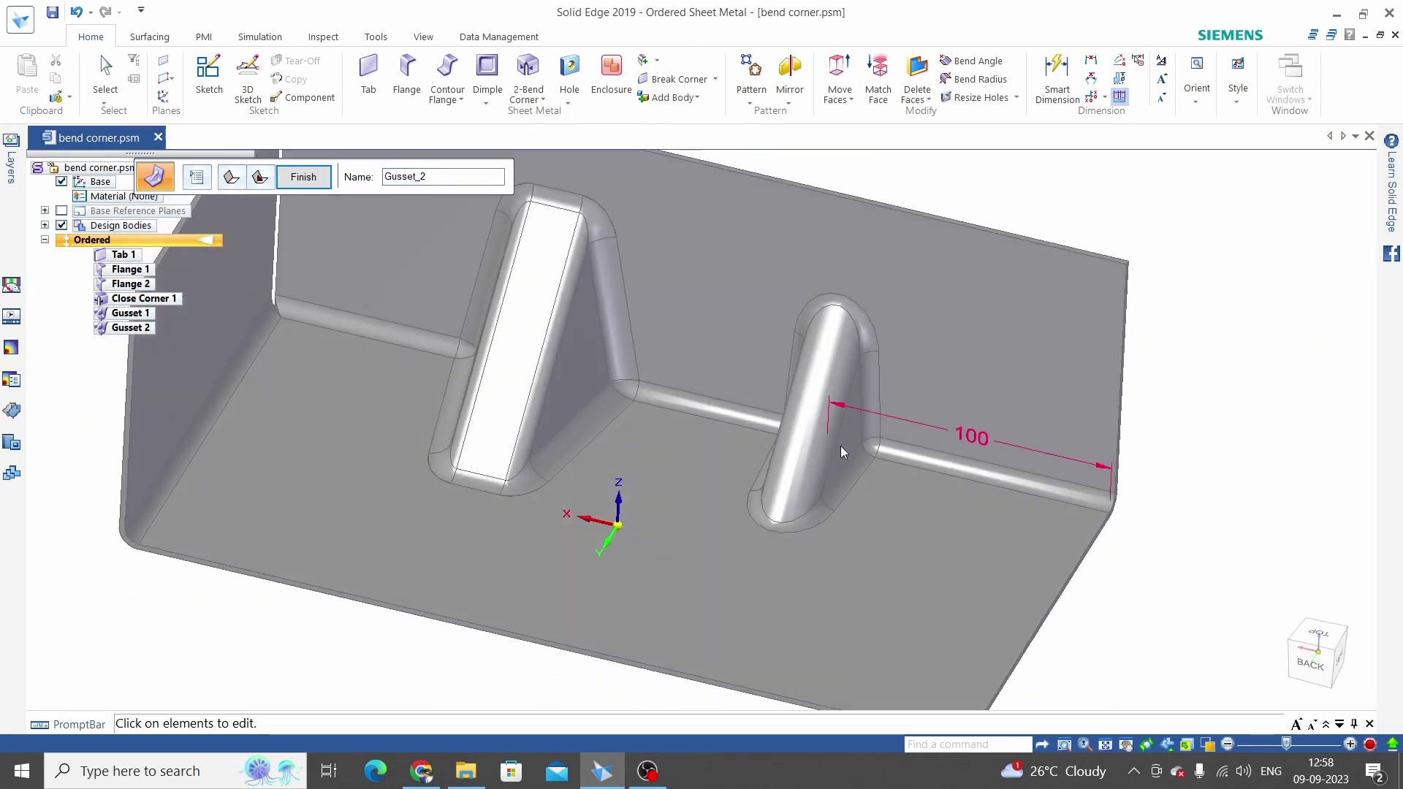
{"action": "scroll", "coordinate": [589, 260], "scroll_direction": "down", "scroll_amount": 3}
{"action": "left_click", "coordinate": [304, 177]}
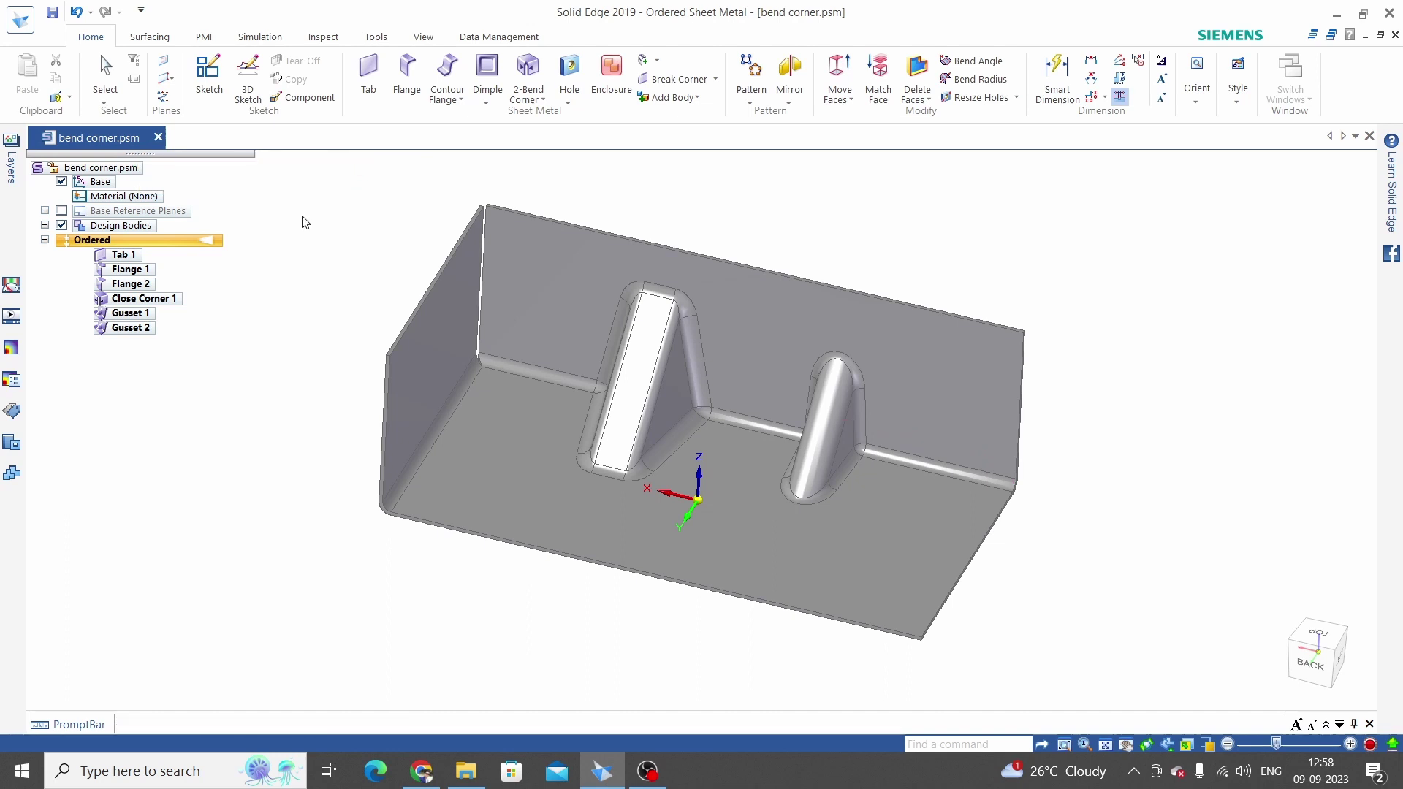
{"action": "middle_click_drag", "start_coordinate": [935, 256], "coordinate": [964, 252]}
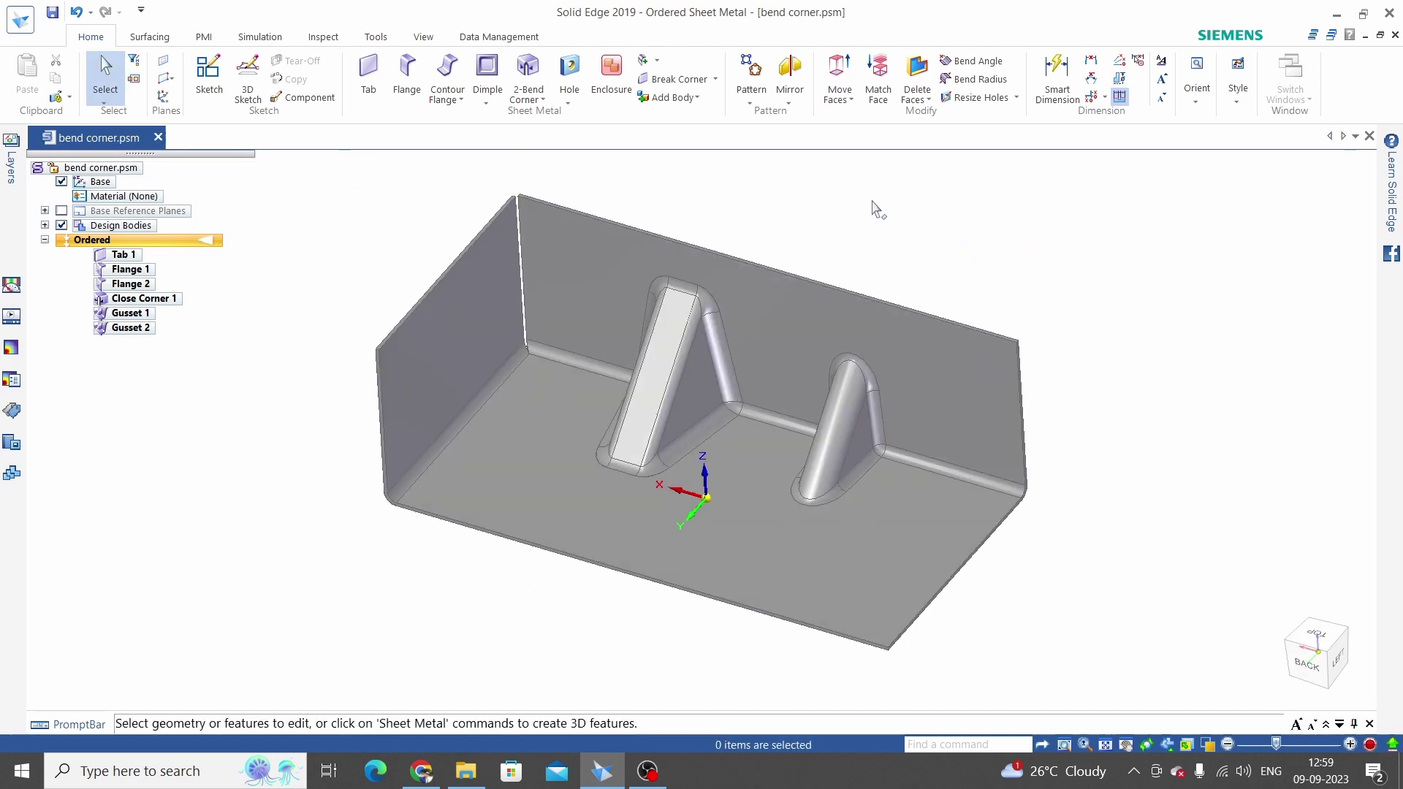
Start a third gusset using a user-drawn profile
{"action": "left_click", "coordinate": [486, 104]}
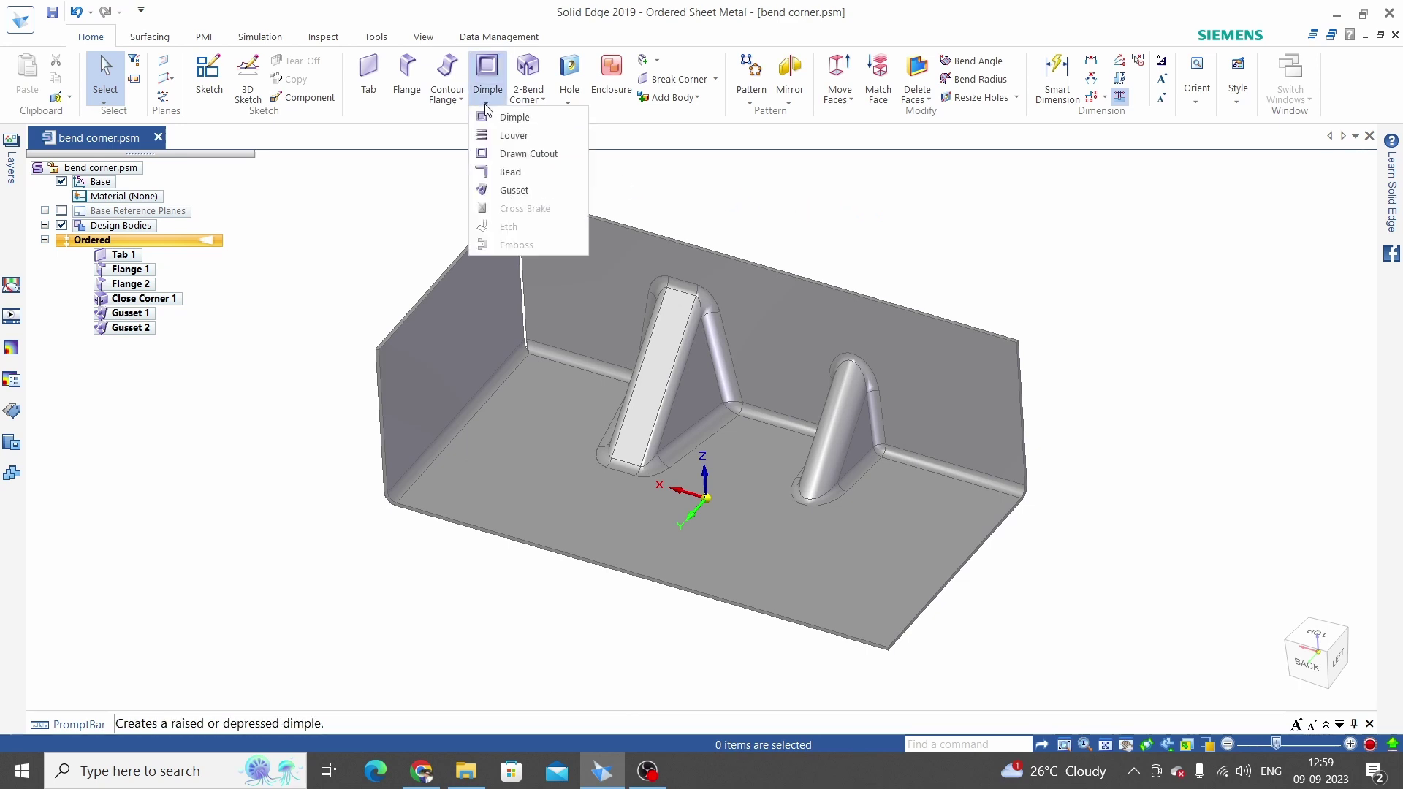
{"action": "left_click", "coordinate": [509, 191]}
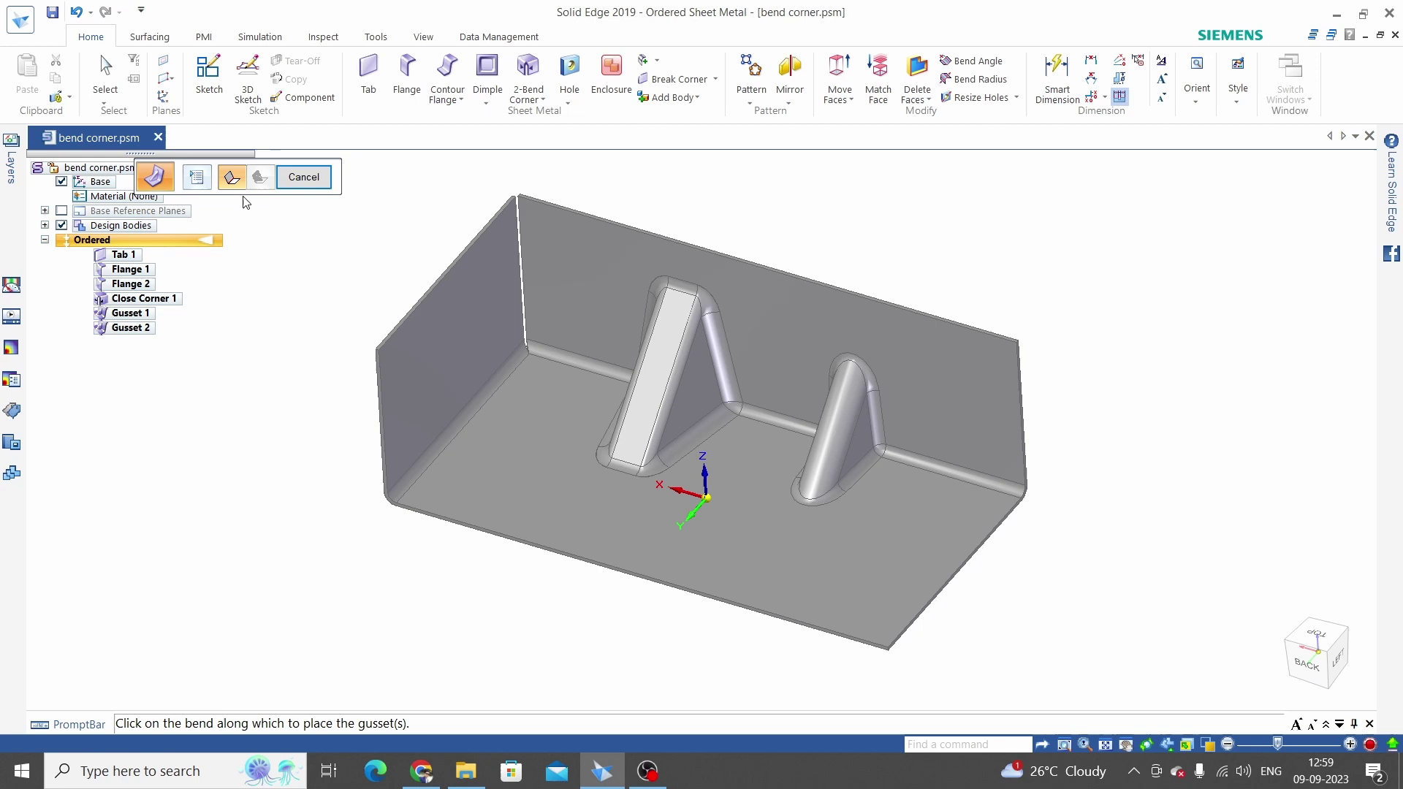
{"action": "left_click", "coordinate": [196, 177]}
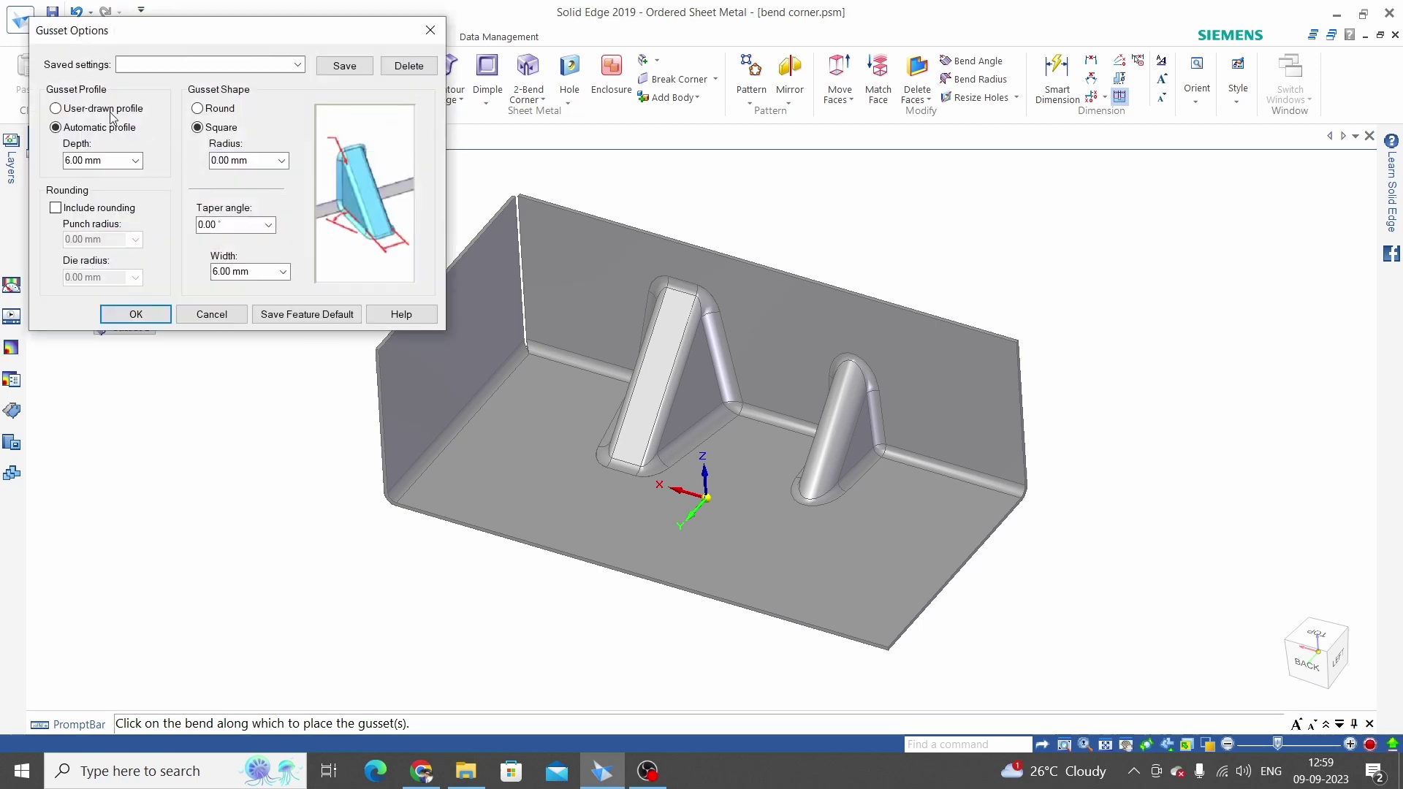
{"action": "left_click", "coordinate": [56, 109]}
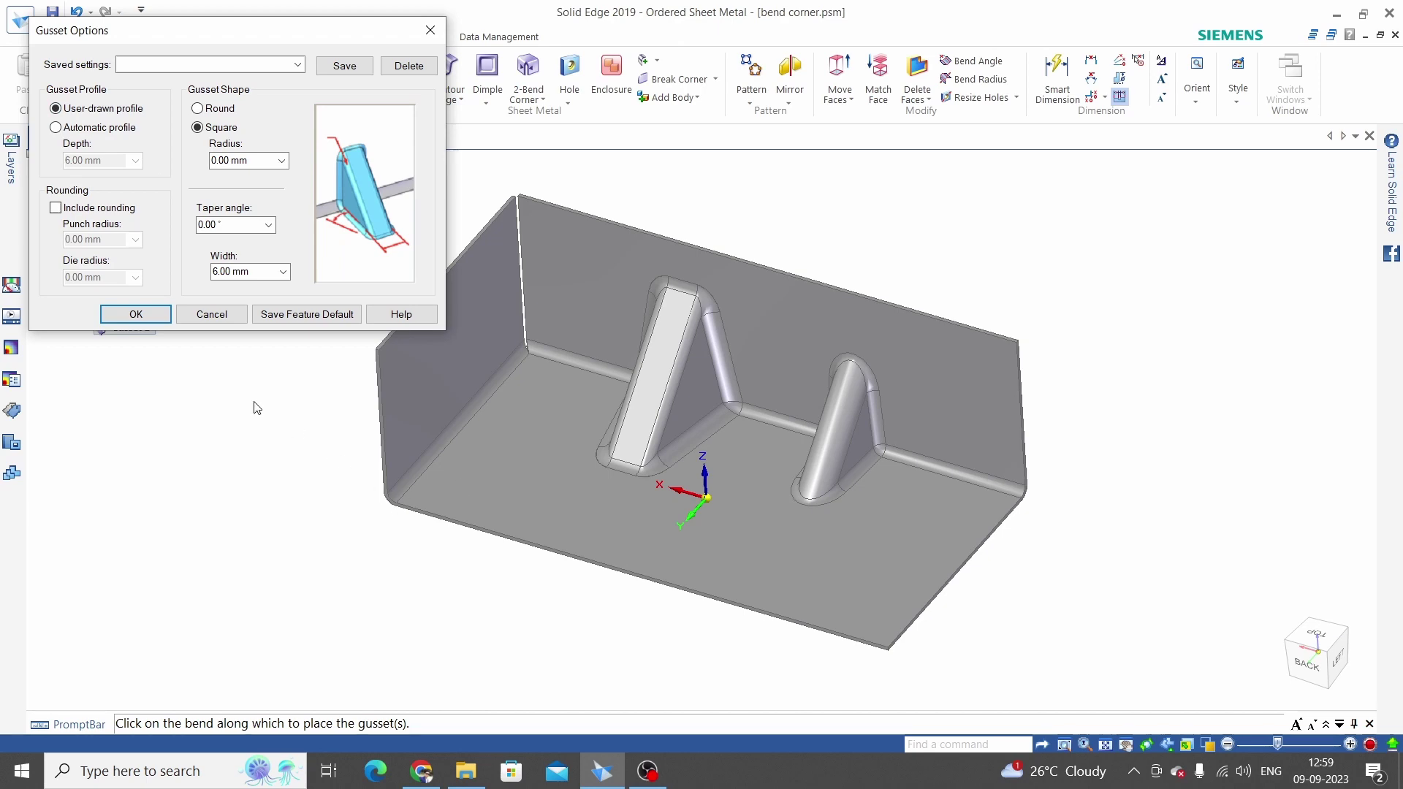
{"action": "left_click", "coordinate": [137, 315]}
Create a sketch plane parallel to the end wall, offset 50 mm
{"action": "scroll", "coordinate": [380, 480], "scroll_direction": "up", "scroll_amount": 2}
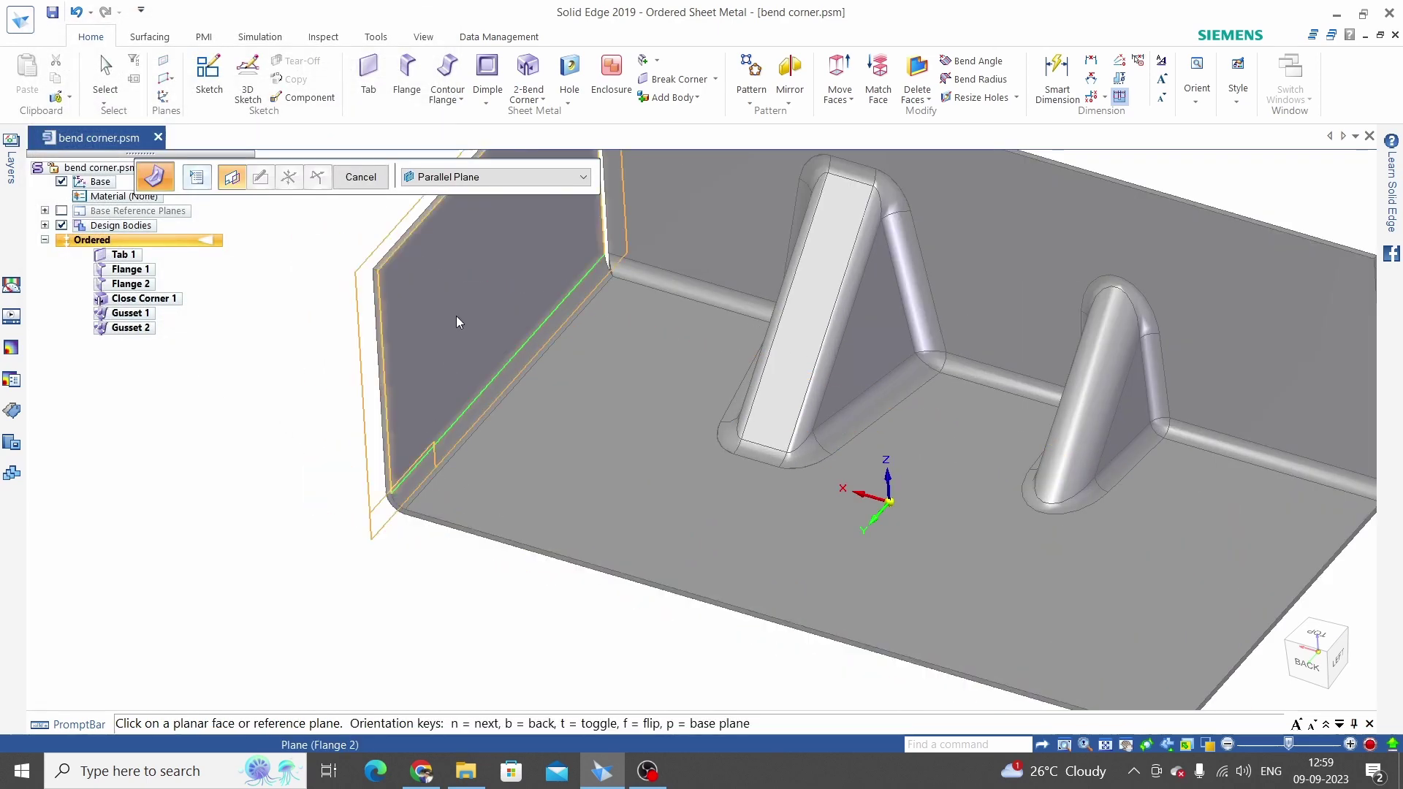
{"action": "left_click", "coordinate": [385, 439]}
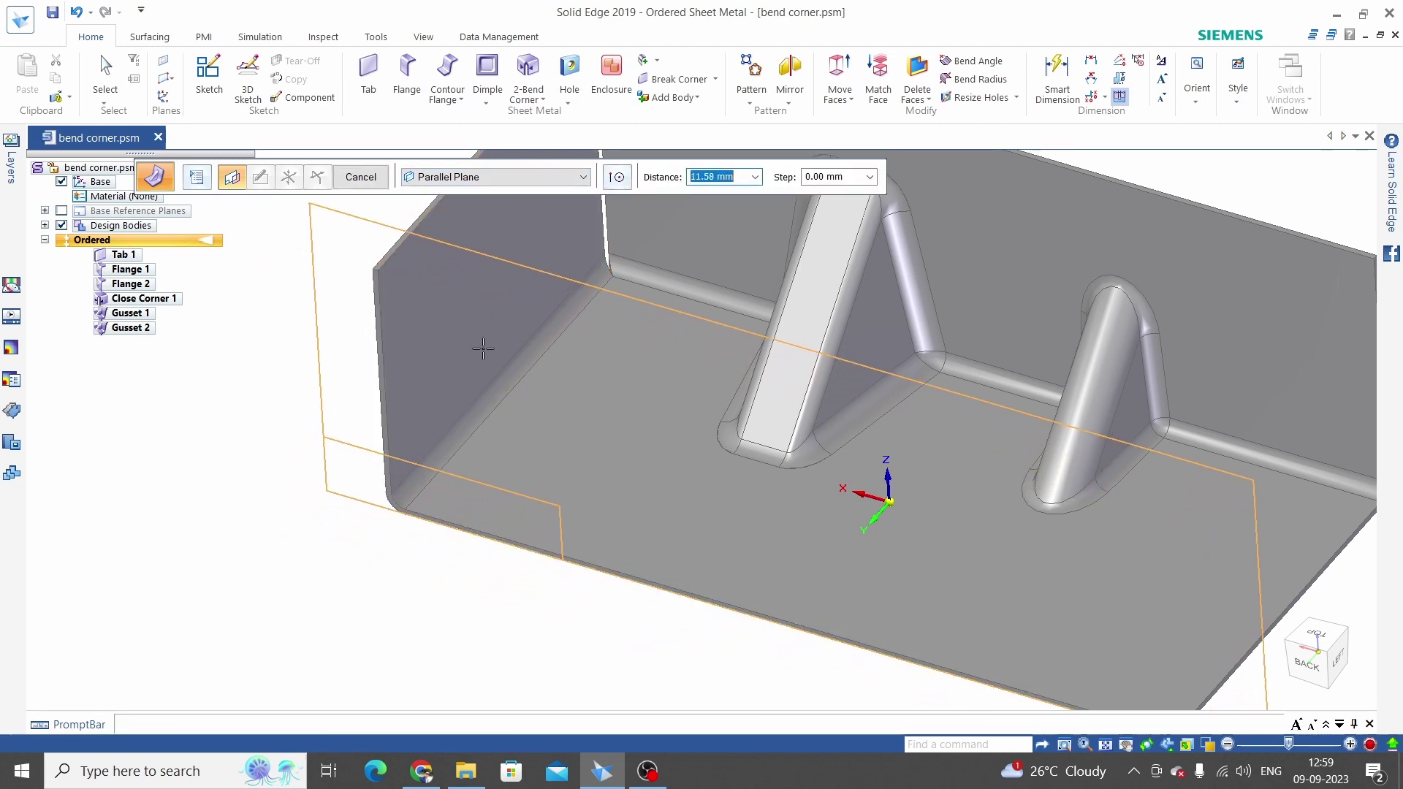
{"action": "type", "text": "5"}
{"action": "key", "text": "Return"}
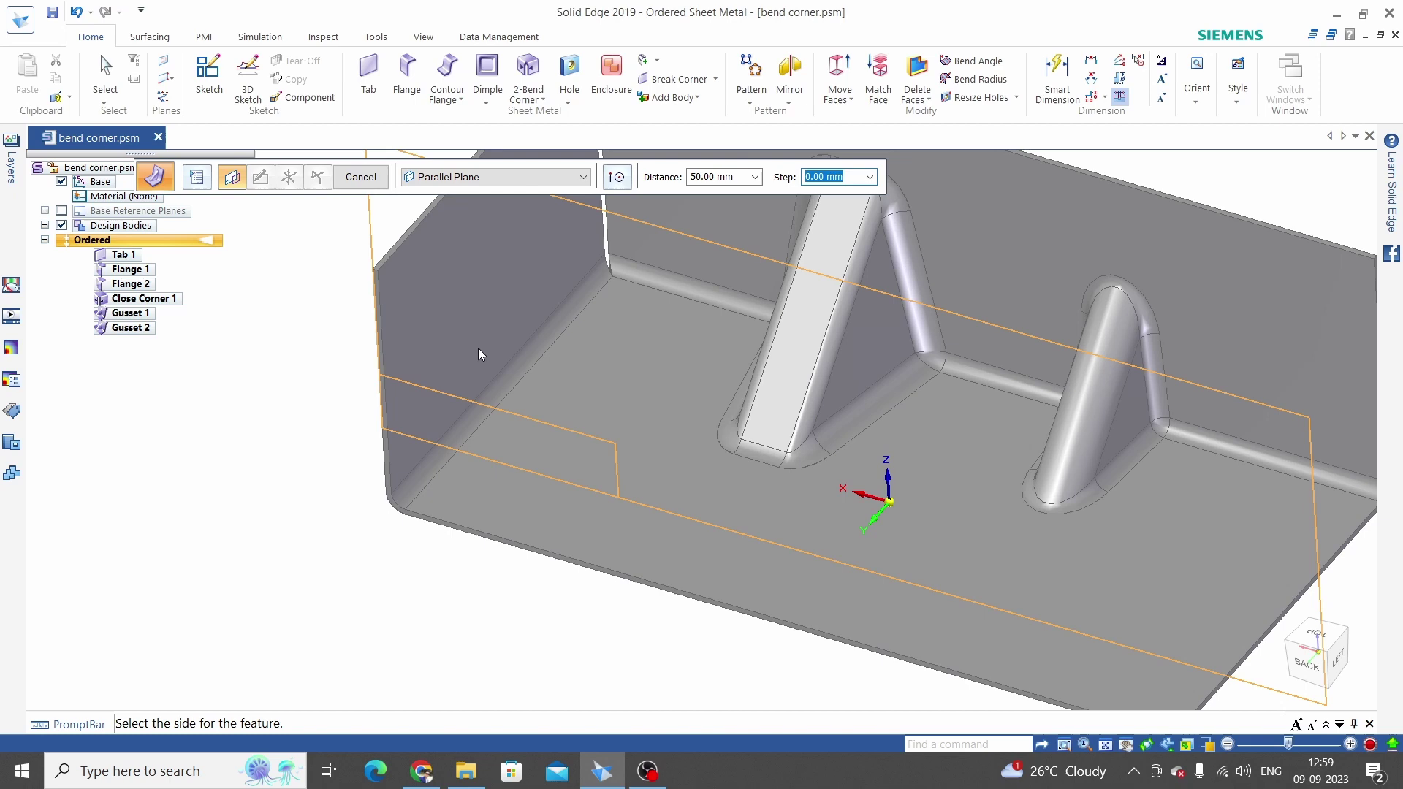
{"action": "left_click", "coordinate": [478, 347]}
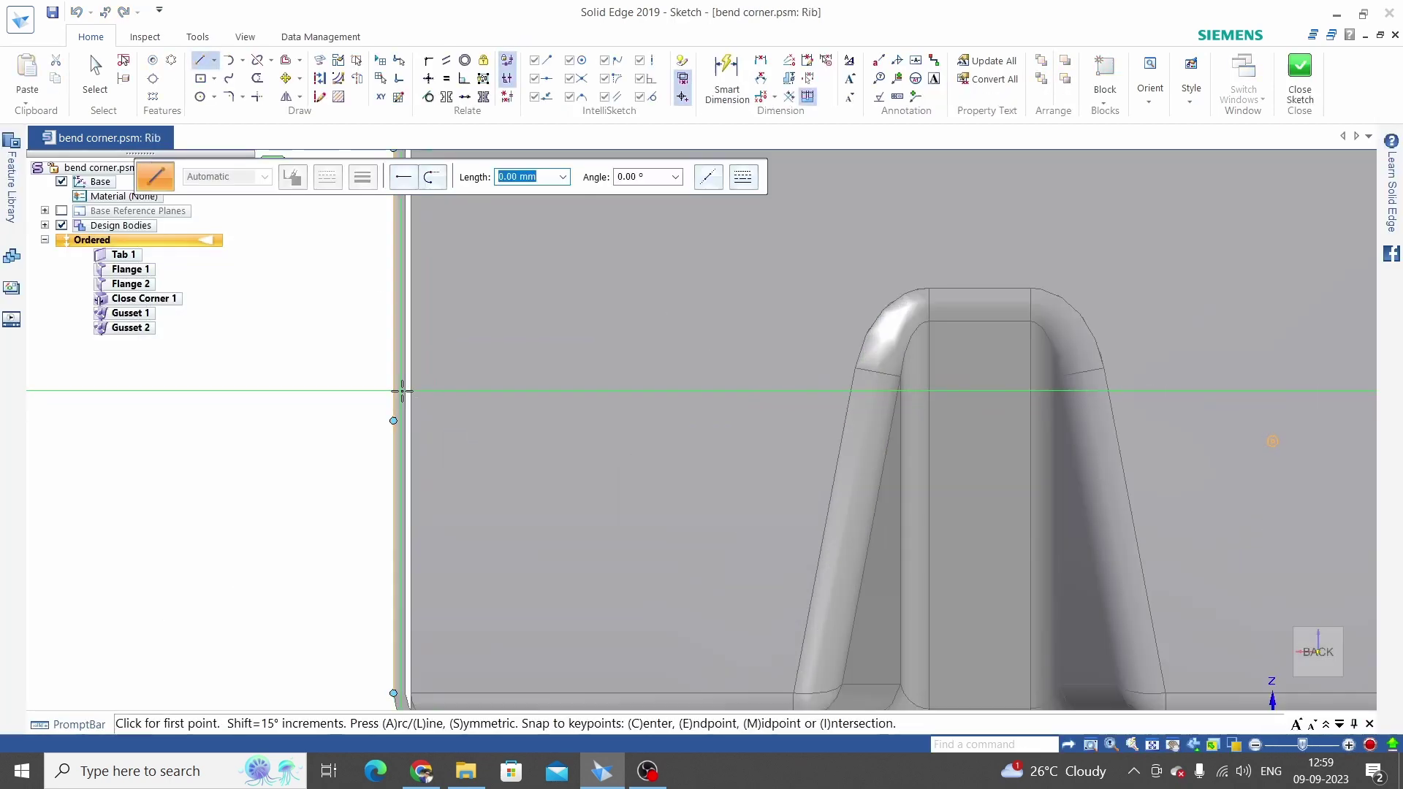
Draw the gusset profile line from the end wall down to the base and close the sketch
{"action": "left_click", "coordinate": [405, 392]}
{"action": "scroll", "coordinate": [405, 392], "scroll_direction": "down", "scroll_amount": 3}
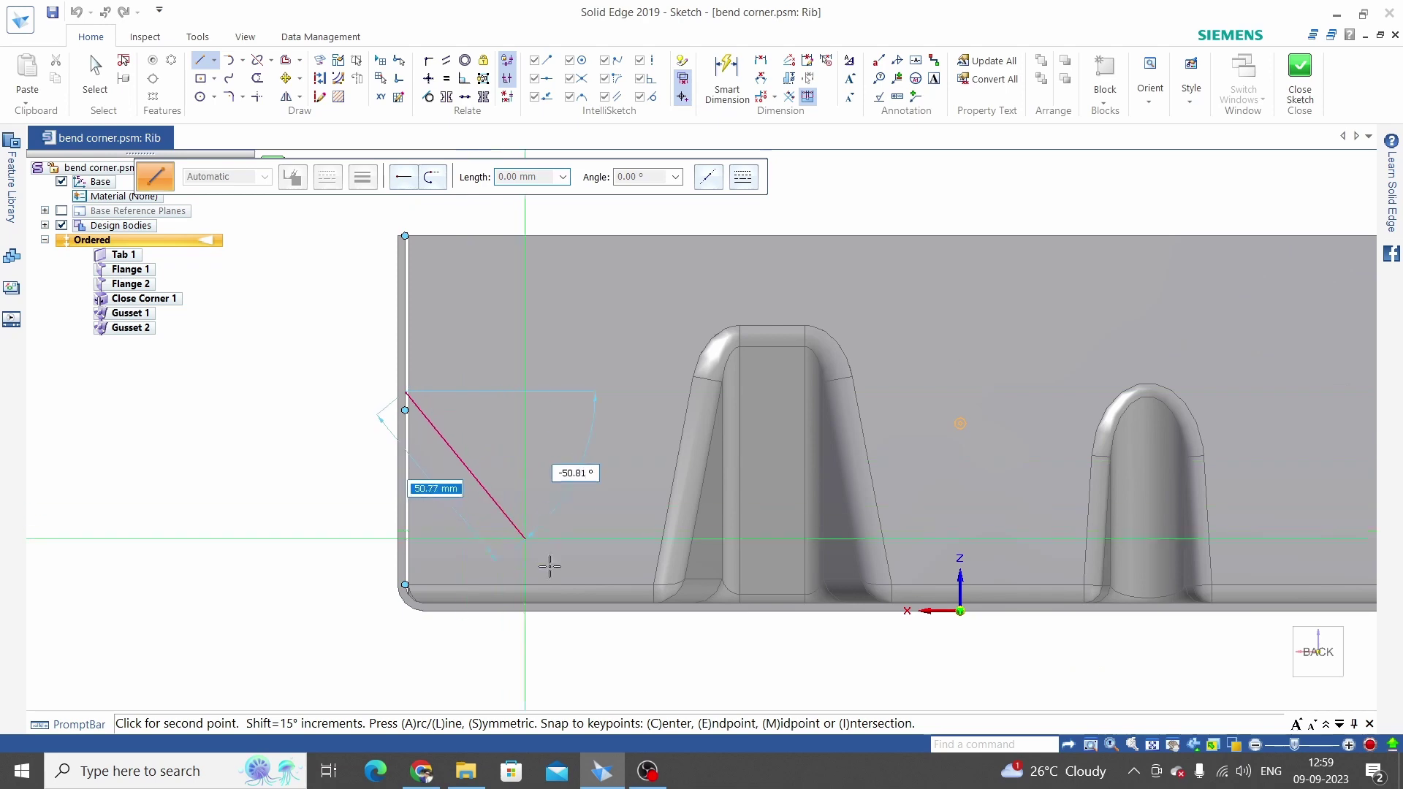
{"action": "left_click", "coordinate": [586, 570]}
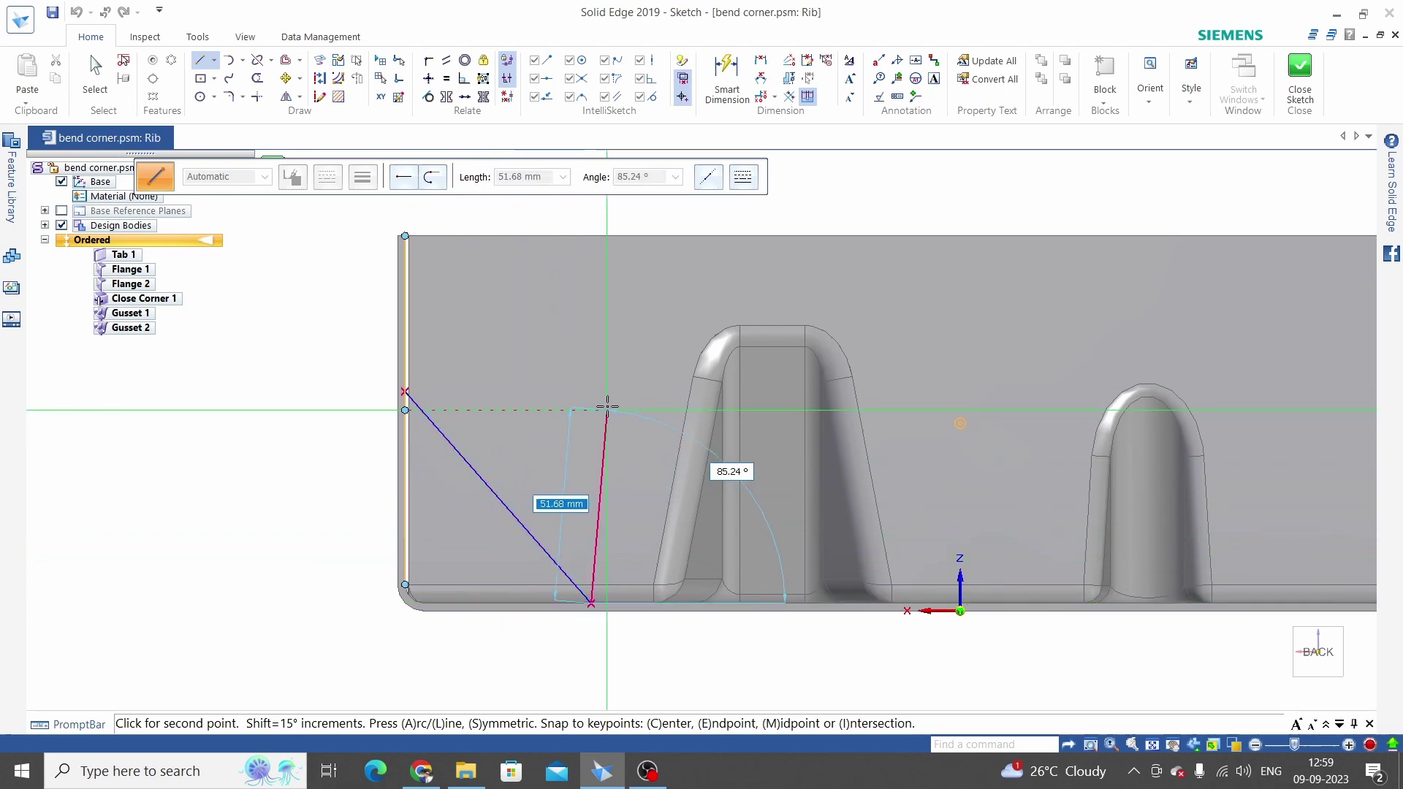
{"action": "key", "text": "Escape"}
{"action": "left_click", "coordinate": [1300, 81]}
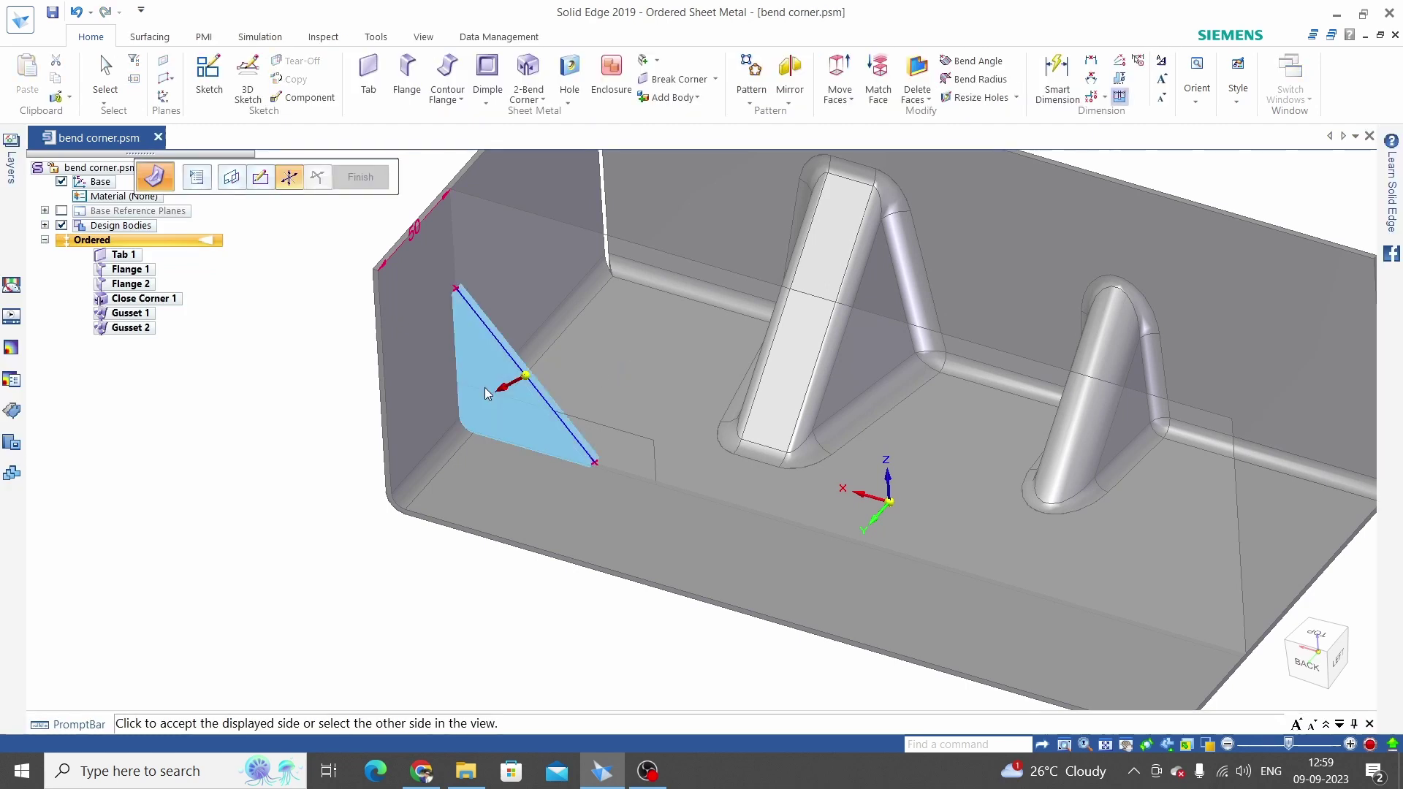
Accept the gusset side for the diagonal end-wall profile and orbit to inspect its underside
{"action": "left_click", "coordinate": [484, 387]}
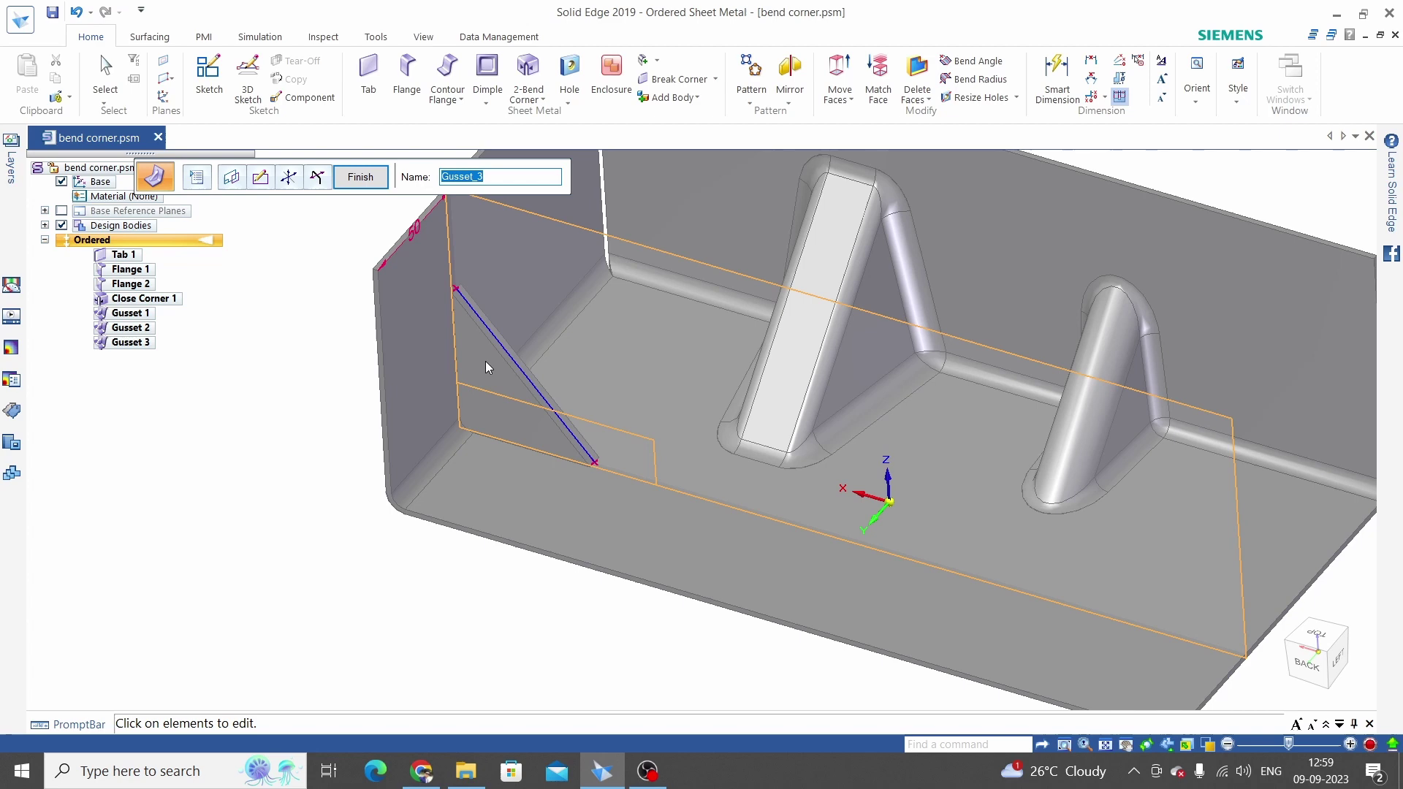
{"action": "mouse_move", "coordinate": [485, 361]}
{"action": "middle_mouse_down"}
{"action": "mouse_move", "coordinate": [427, 403]}
{"action": "mouse_move", "coordinate": [492, 379]}
{"action": "middle_mouse_up"}
{"action": "scroll", "coordinate": [506, 383], "scroll_direction": "up", "scroll_amount": 3}
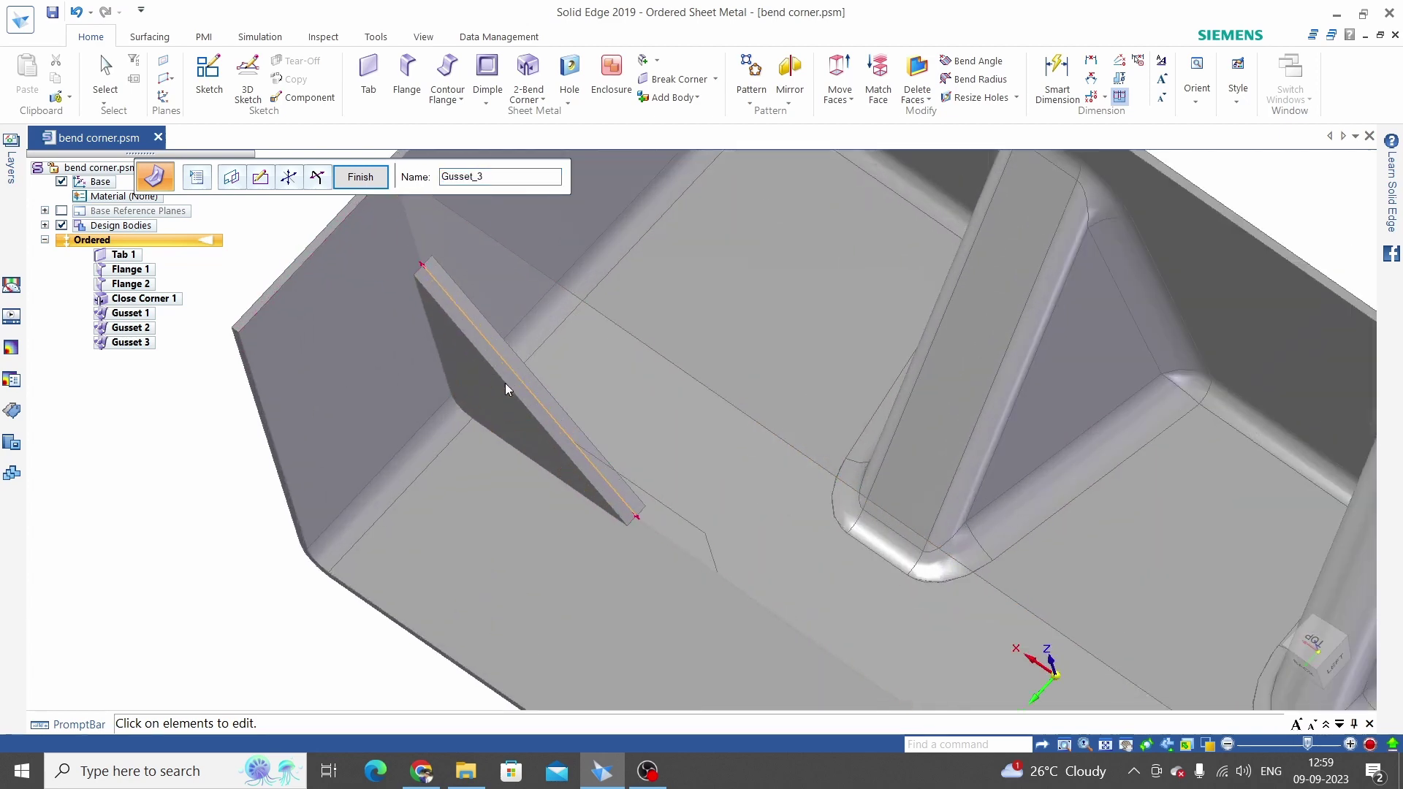
{"action": "middle_click_drag", "start_coordinate": [428, 427], "coordinate": [523, 331]}
{"action": "scroll", "coordinate": [457, 427], "scroll_direction": "down", "scroll_amount": 3}
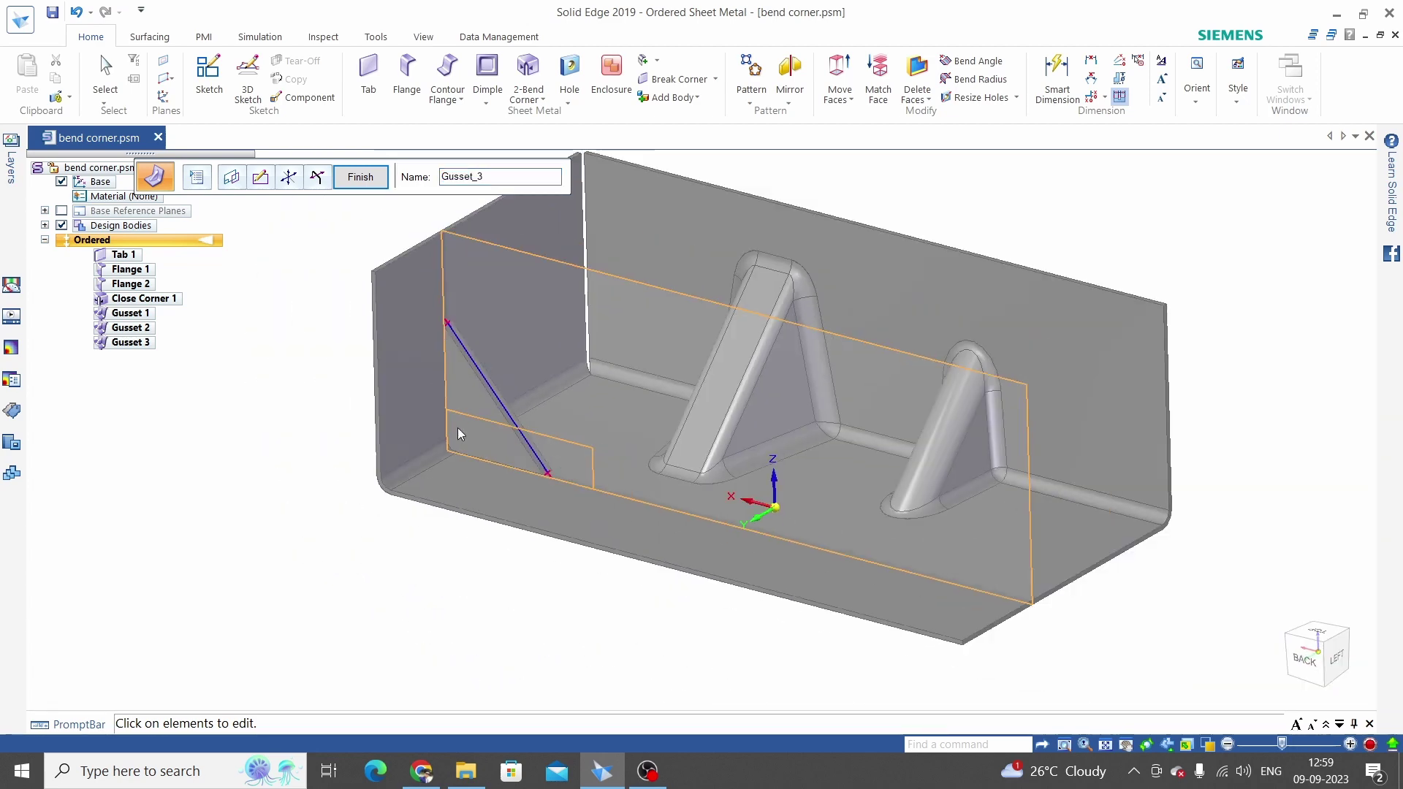
{"action": "mouse_move", "coordinate": [463, 401]}
{"action": "middle_mouse_down"}
{"action": "mouse_move", "coordinate": [646, 410]}
{"action": "mouse_move", "coordinate": [546, 466]}
{"action": "middle_mouse_up"}
{"action": "scroll", "coordinate": [646, 410], "scroll_direction": "up", "scroll_amount": 3}
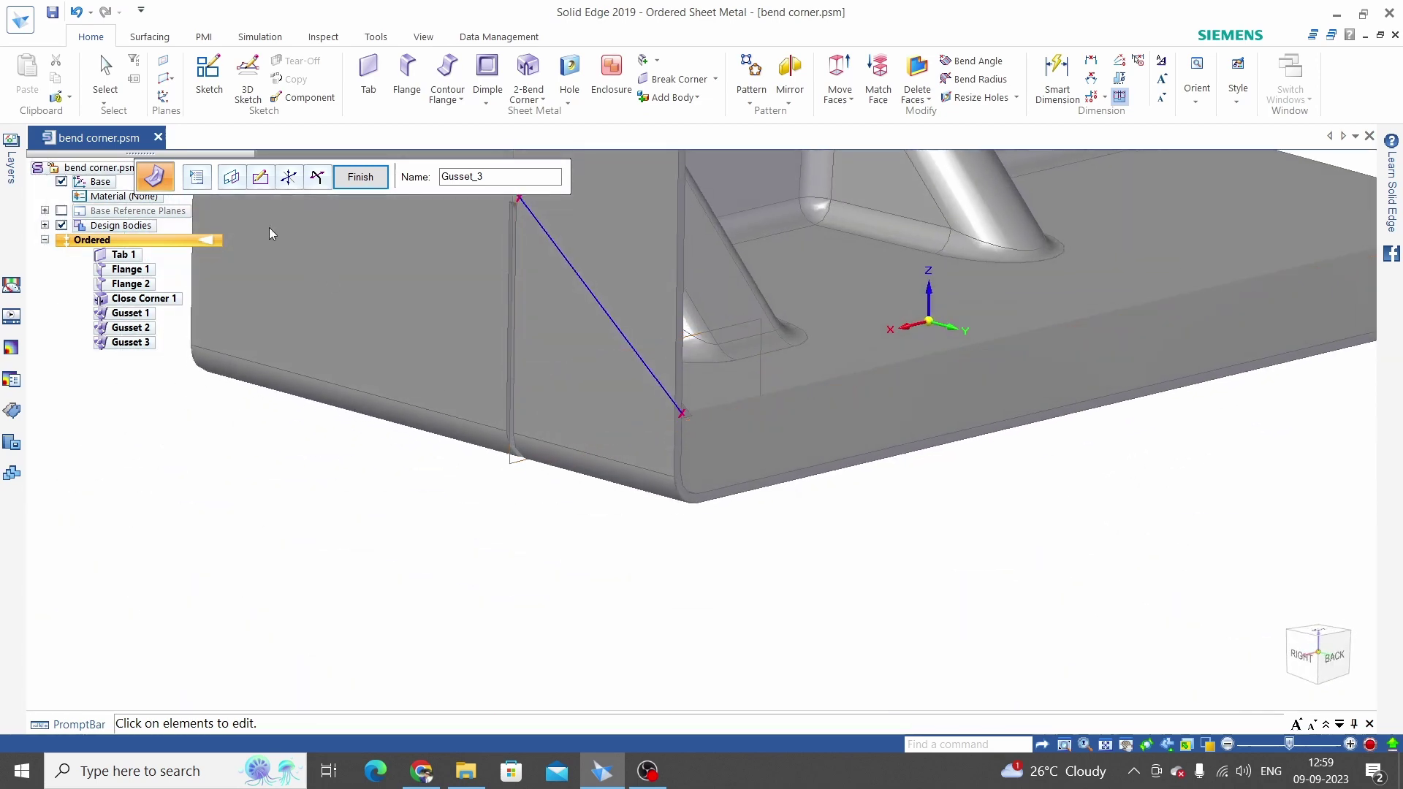
Give the gusset width 20, punch and die rounding 5, radius 5.00 mm, and taper angle 10
{"action": "left_click", "coordinate": [196, 177]}
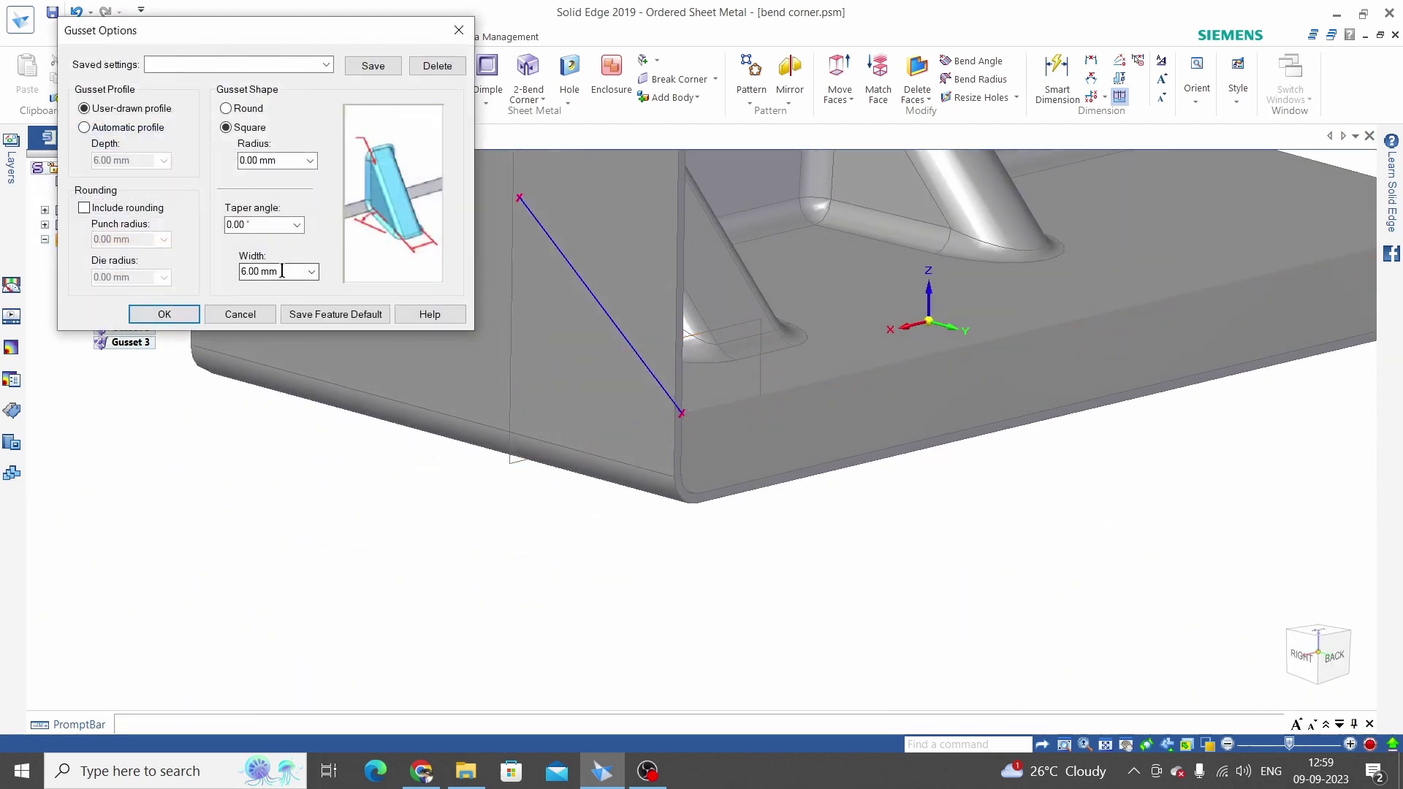
{"action": "type", "text": "20"}
{"action": "left_click", "coordinate": [84, 207]}
{"action": "left_click", "coordinate": [128, 240]}
{"action": "type", "text": "5"}
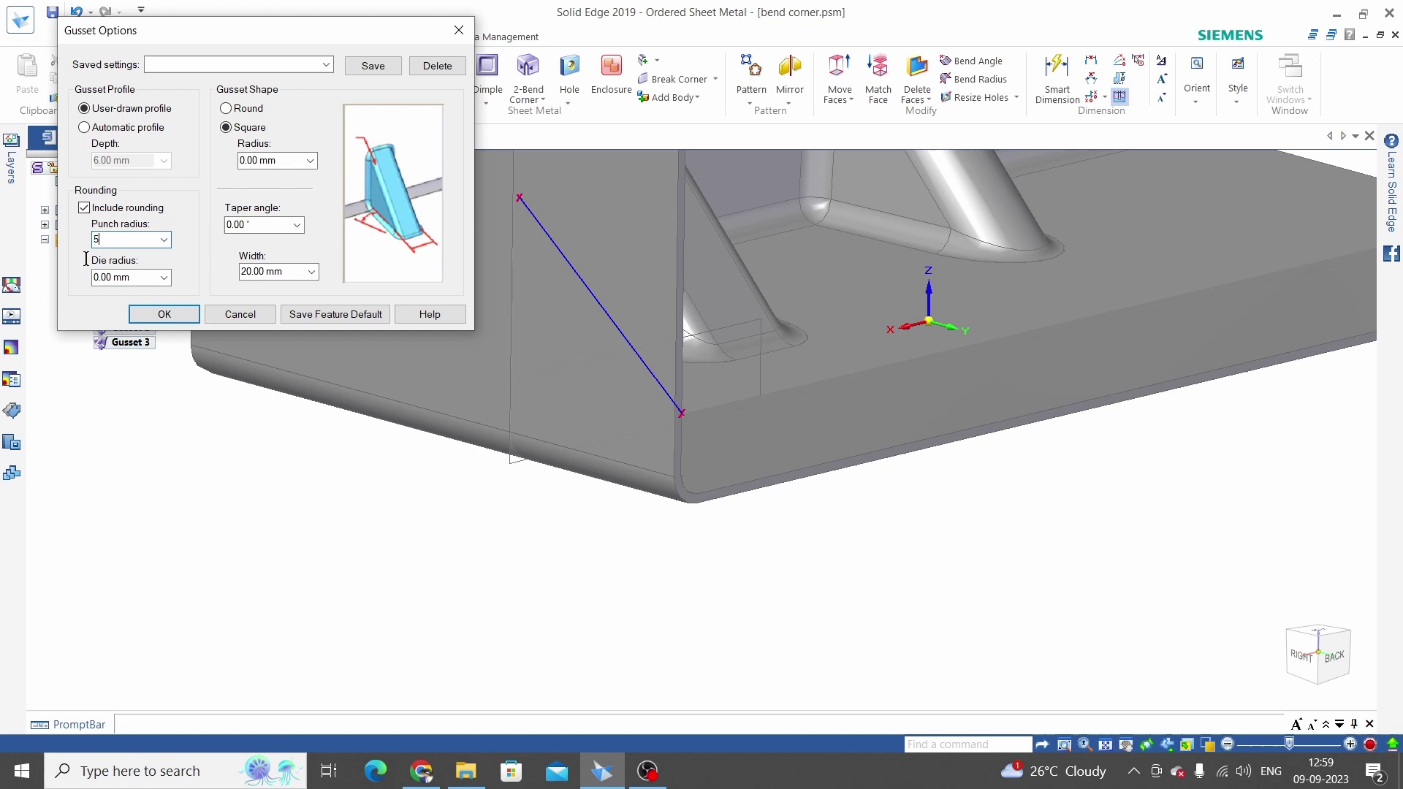
{"action": "left_click", "coordinate": [137, 279]}
{"action": "type", "text": "5"}
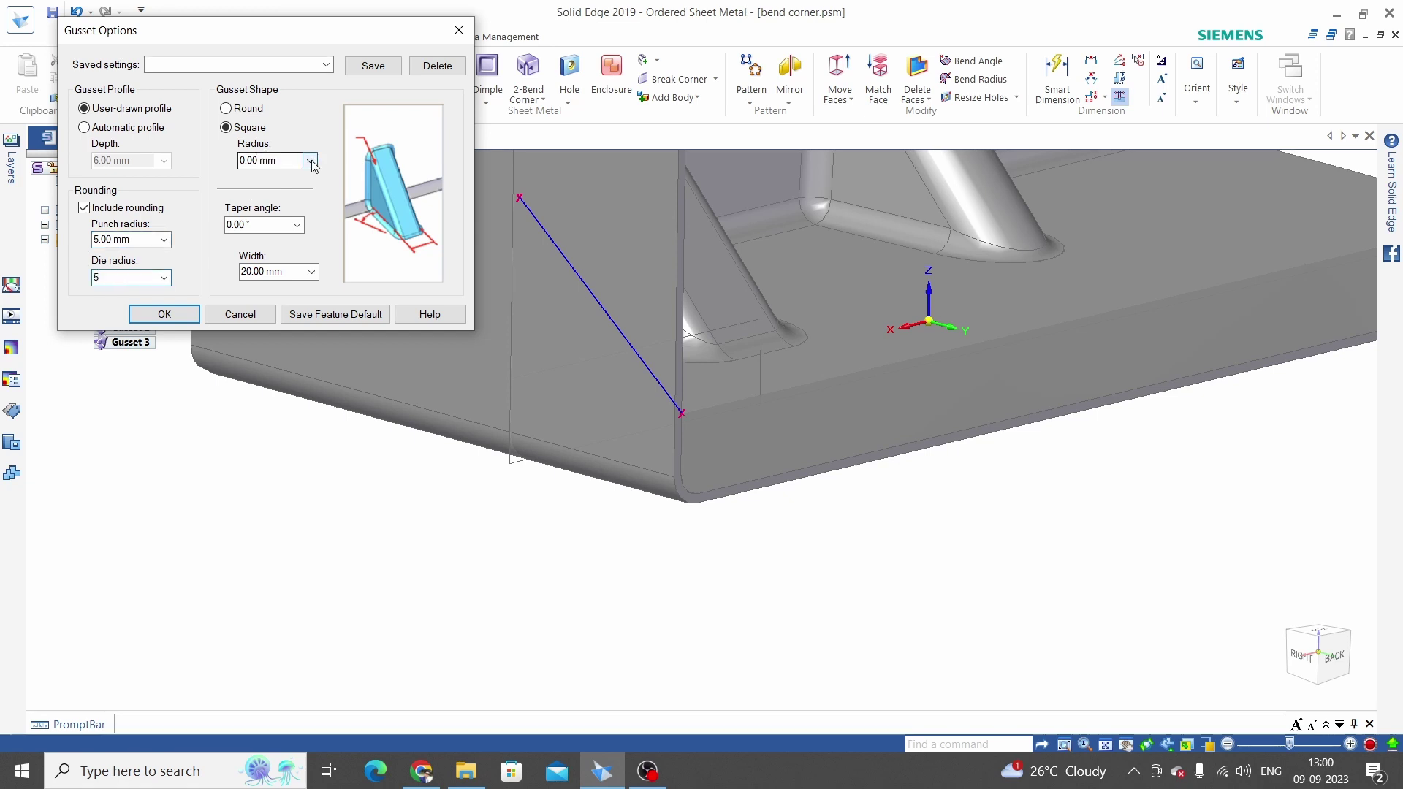
{"action": "left_click", "coordinate": [310, 161]}
{"action": "left_click", "coordinate": [285, 189]}
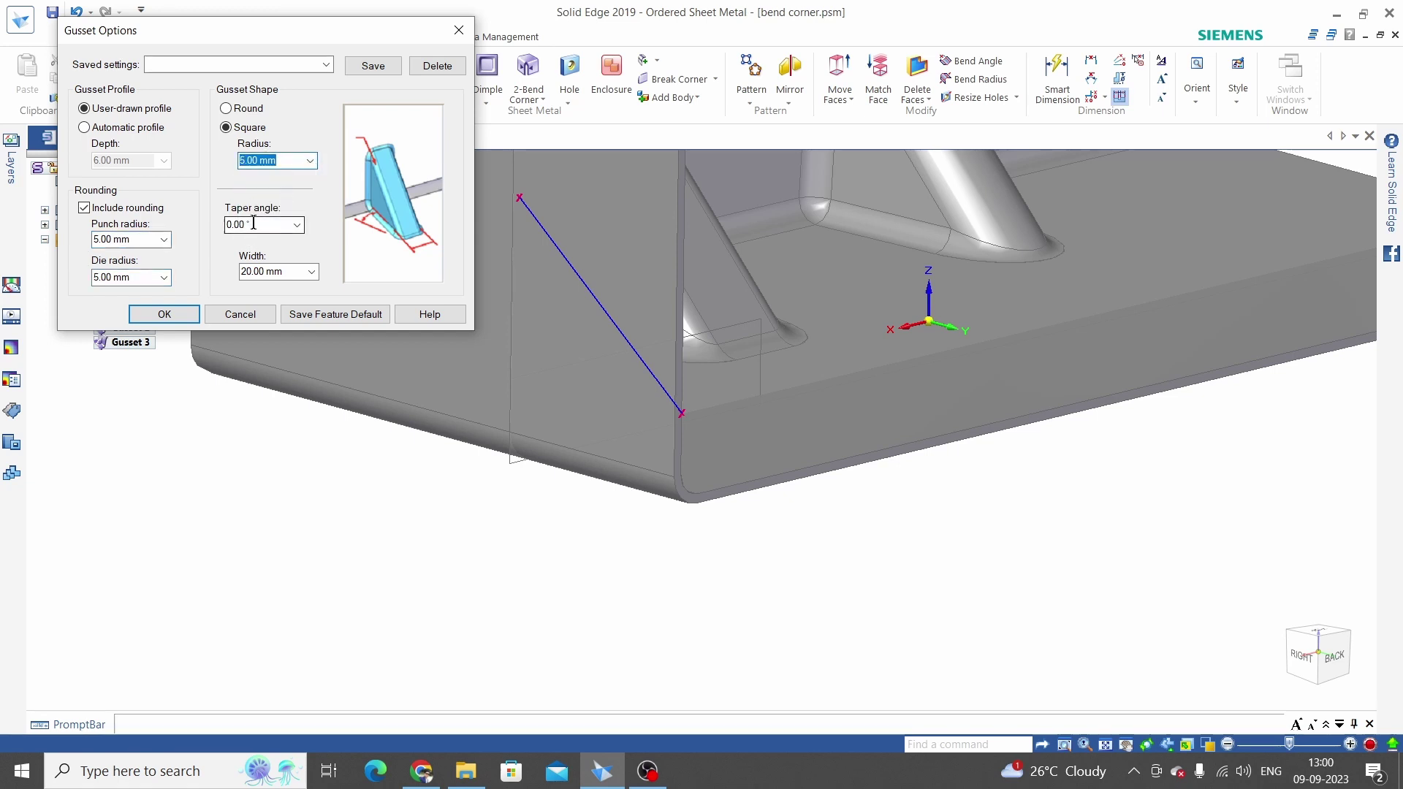
{"action": "double_click", "coordinate": [253, 223]}
{"action": "type", "text": "10"}
{"action": "left_click", "coordinate": [164, 314]}
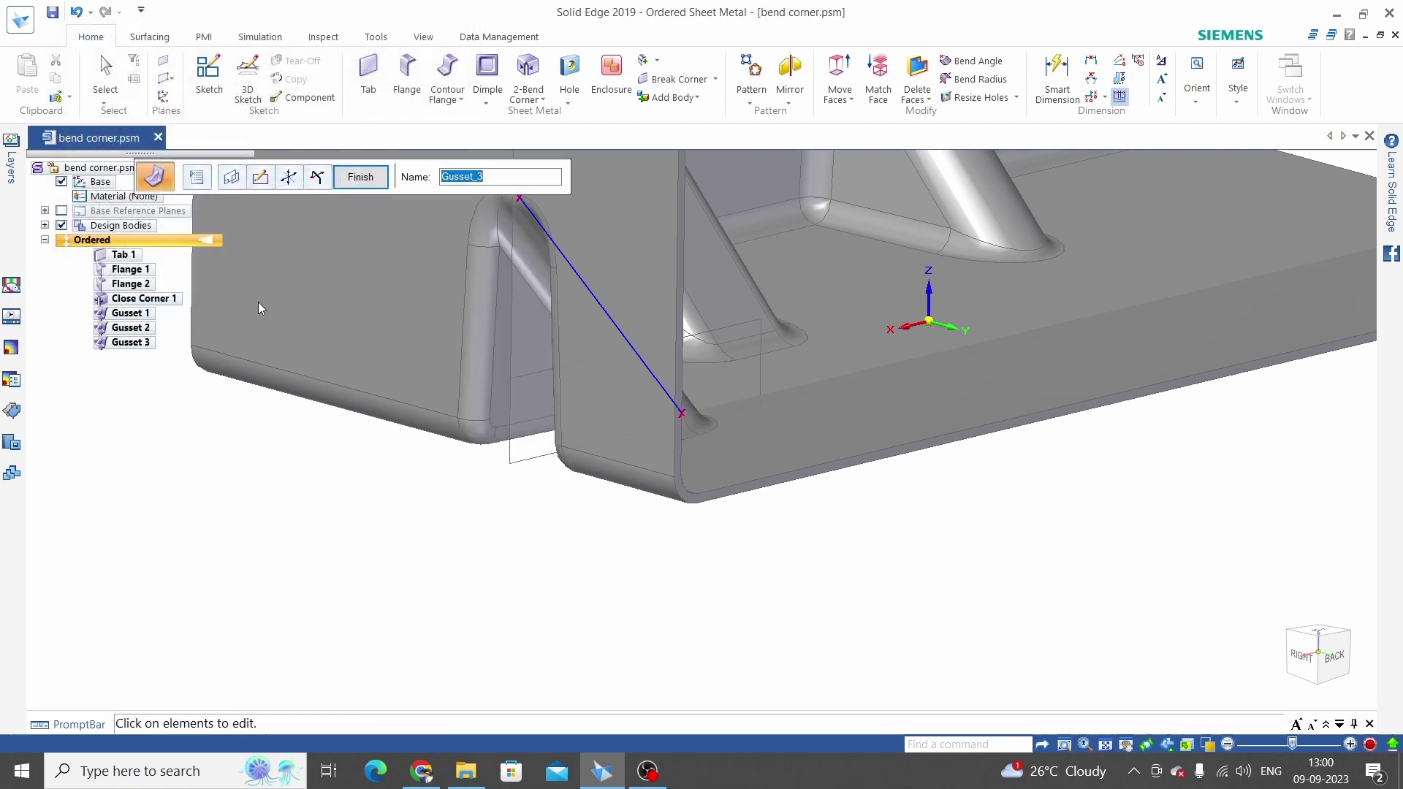
Finish Gusset 3 and fit the view to show all three gussets on the tray
{"action": "left_click", "coordinate": [373, 183]}
{"action": "key", "text": "Escape"}
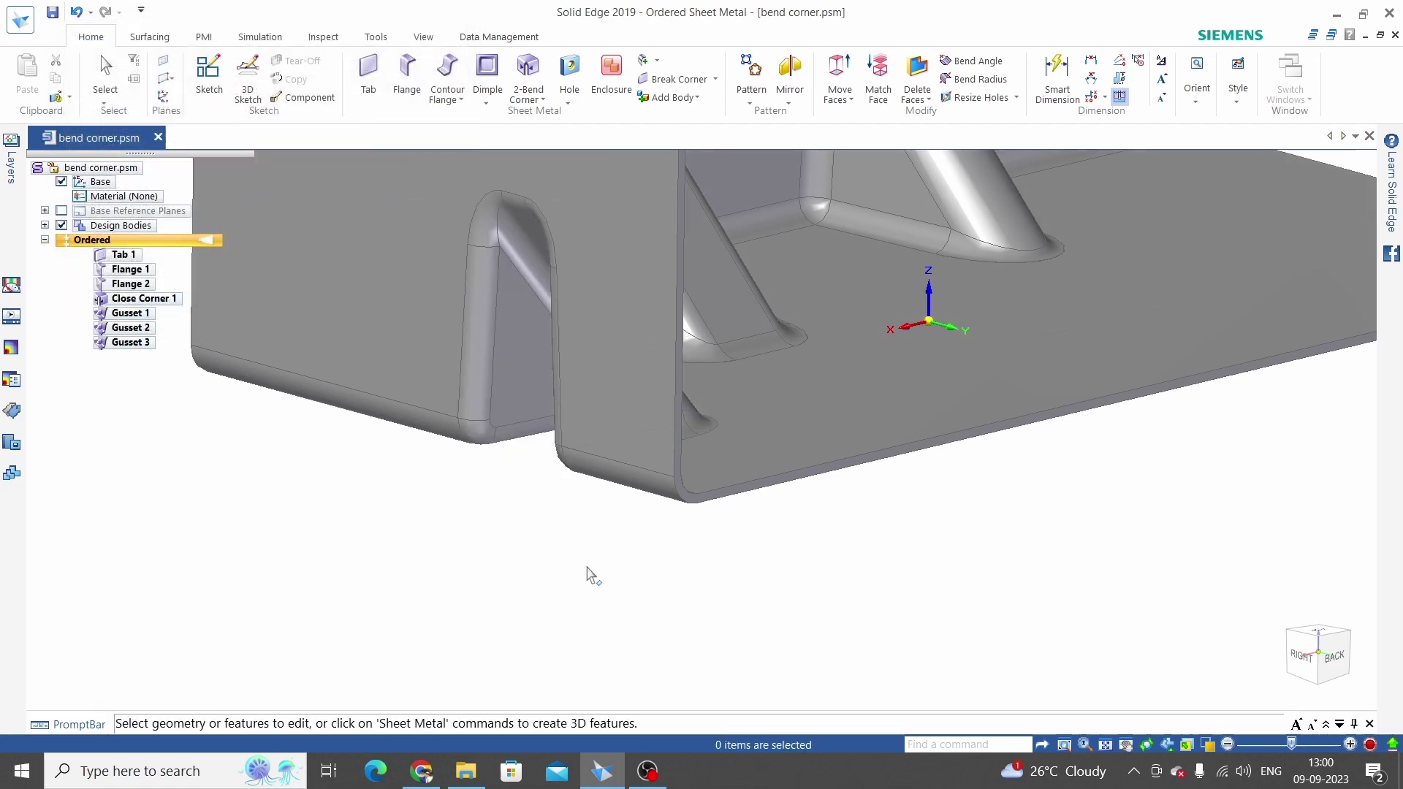
{"action": "middle_click_drag", "start_coordinate": [589, 574], "coordinate": [476, 619]}
{"action": "key", "text": "ctrl+f"}
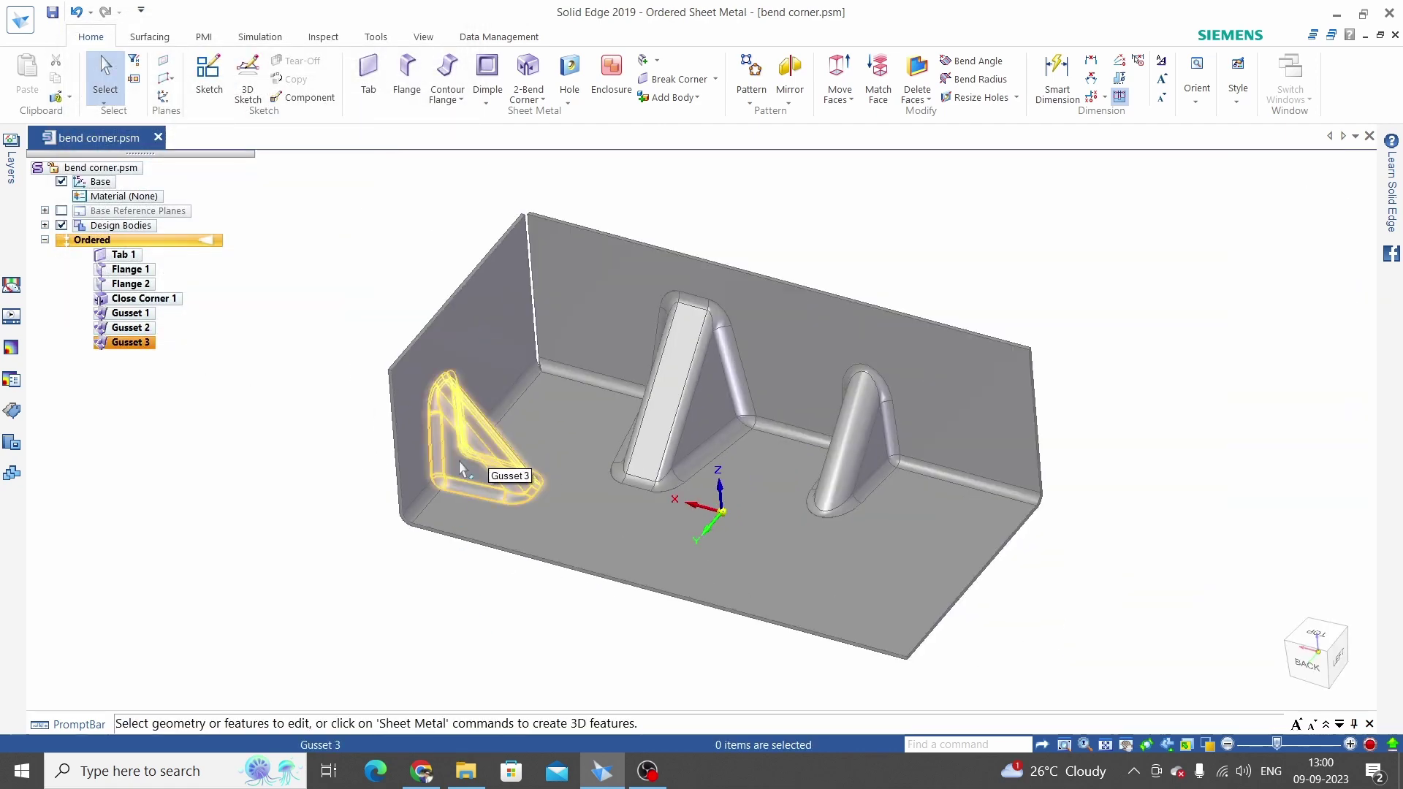
{"action": "middle_click_drag", "start_coordinate": [460, 467], "coordinate": [484, 467]}
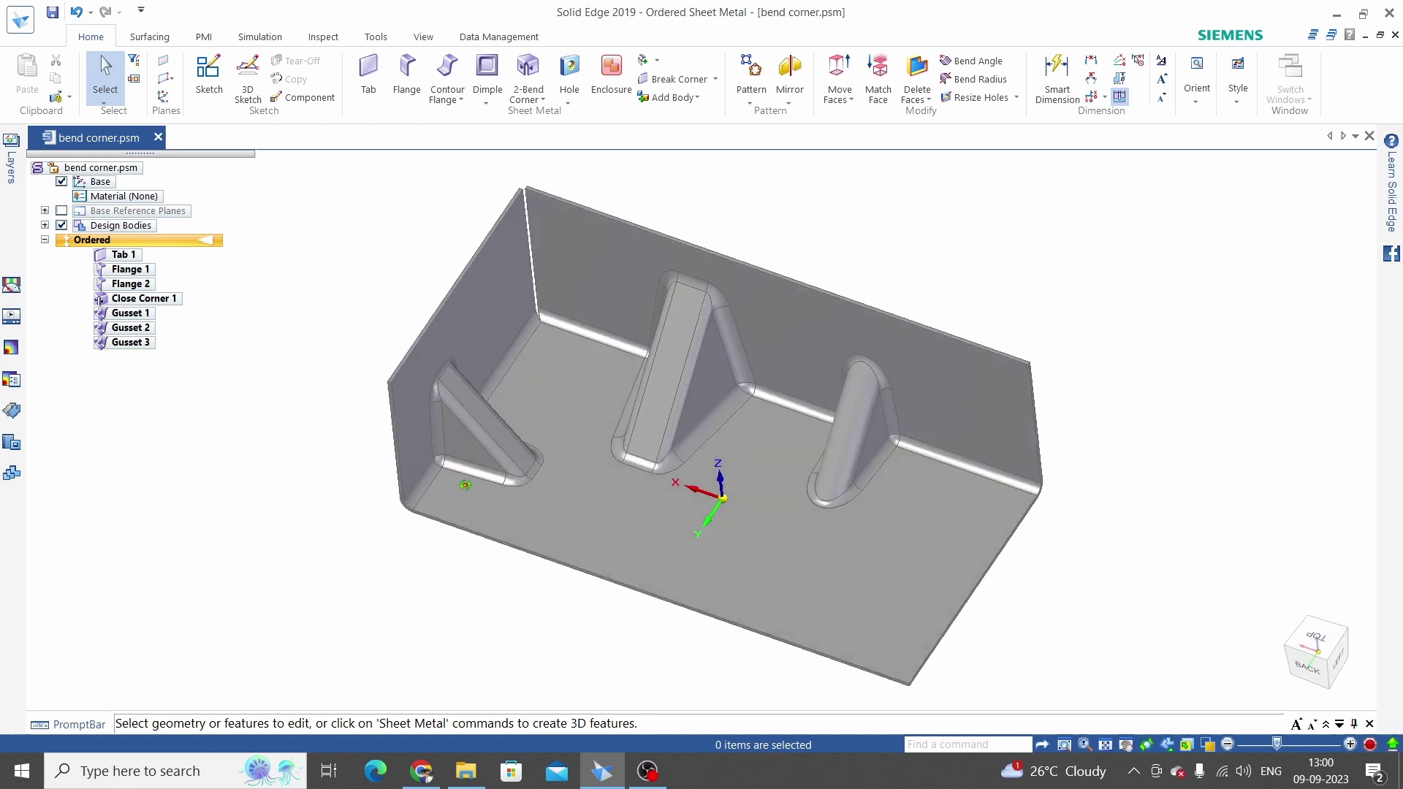